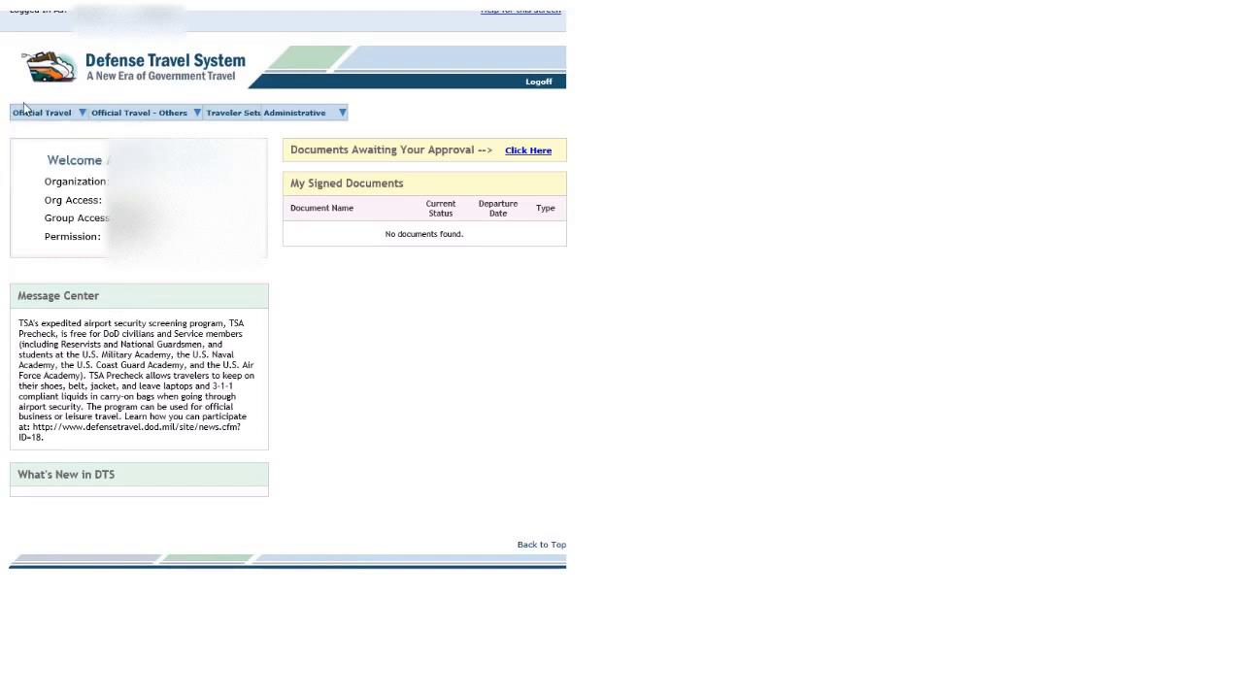
Bring up the Official Travel dropdown menu on the DTS home page
{"action": "mouse_move", "coordinate": [35, 118]}
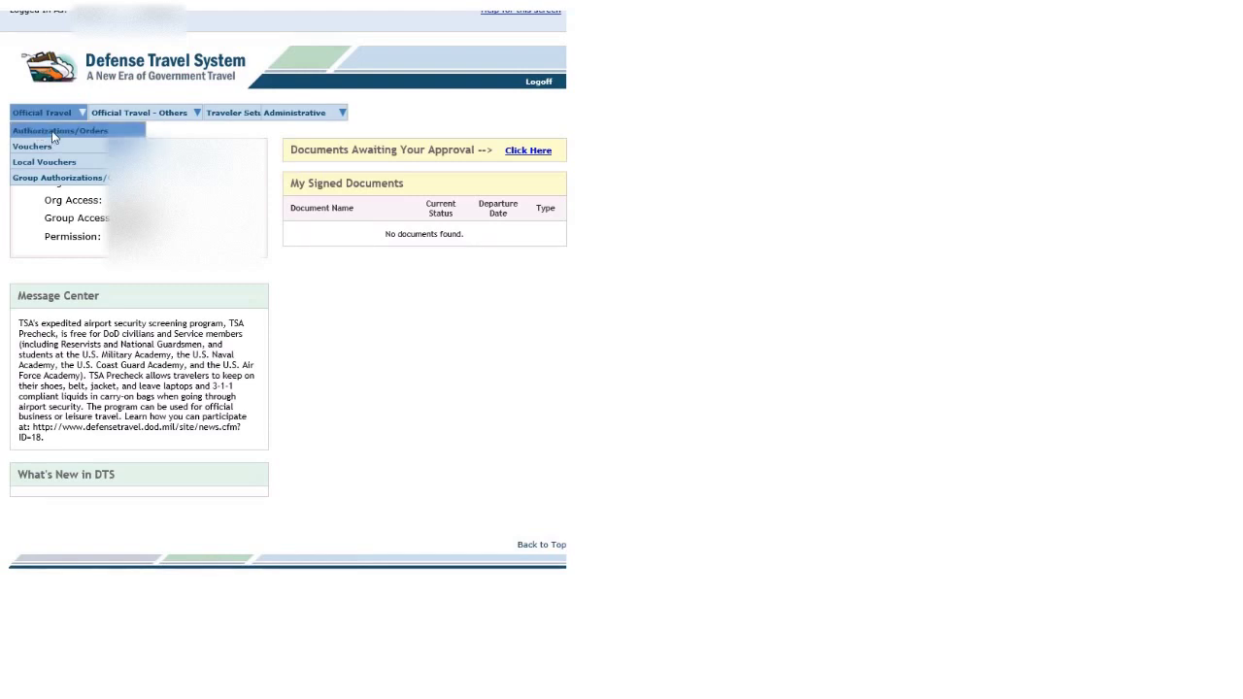
From Authorizations/Orders, maximized, open the 07/05/17 authorization for editing
{"action": "left_click", "coordinate": [54, 136]}
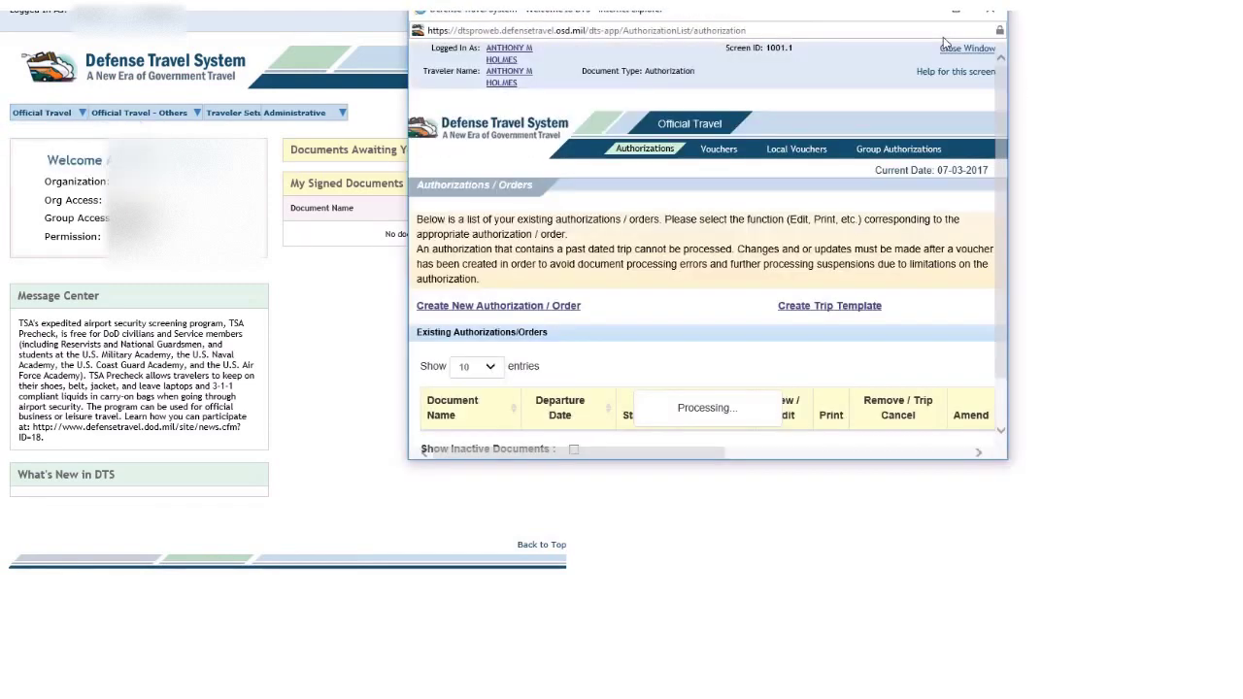
{"action": "left_click", "coordinate": [958, 14]}
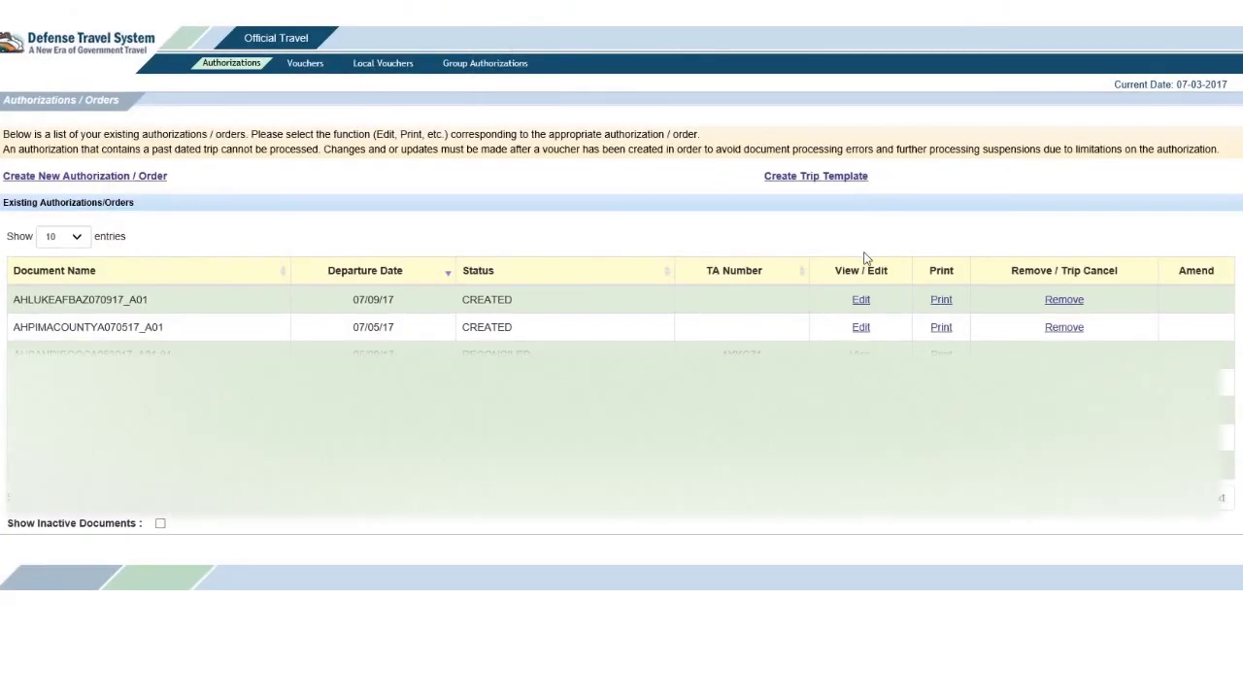
{"action": "left_click", "coordinate": [861, 327]}
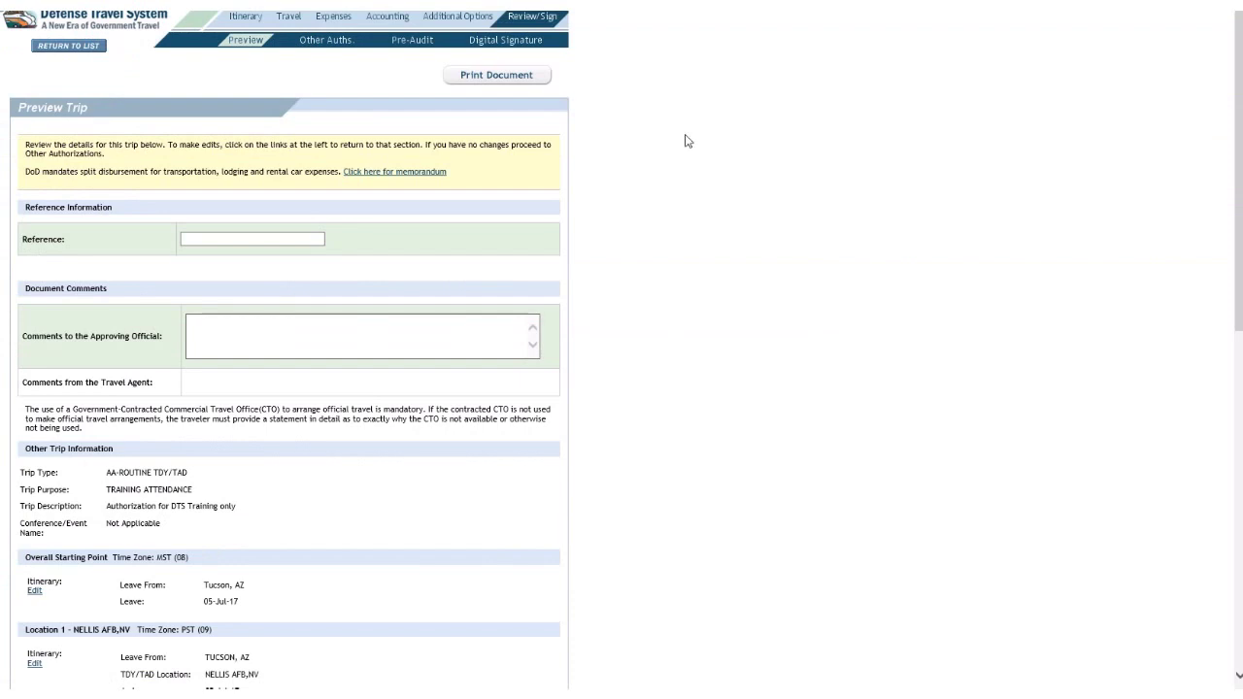
Show the Nellis AFB per diem entitlements and review the $102.00 nightly lodging and 102 rate
{"action": "left_click", "coordinate": [330, 19]}
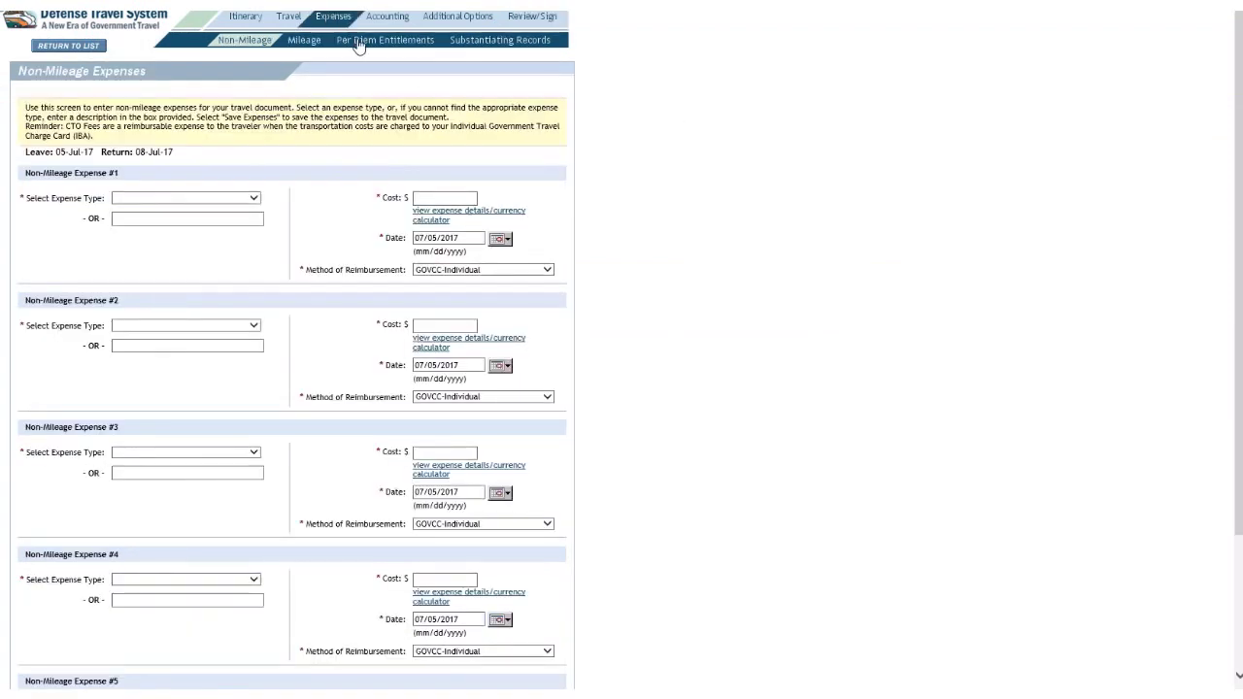
{"action": "left_click", "coordinate": [360, 41]}
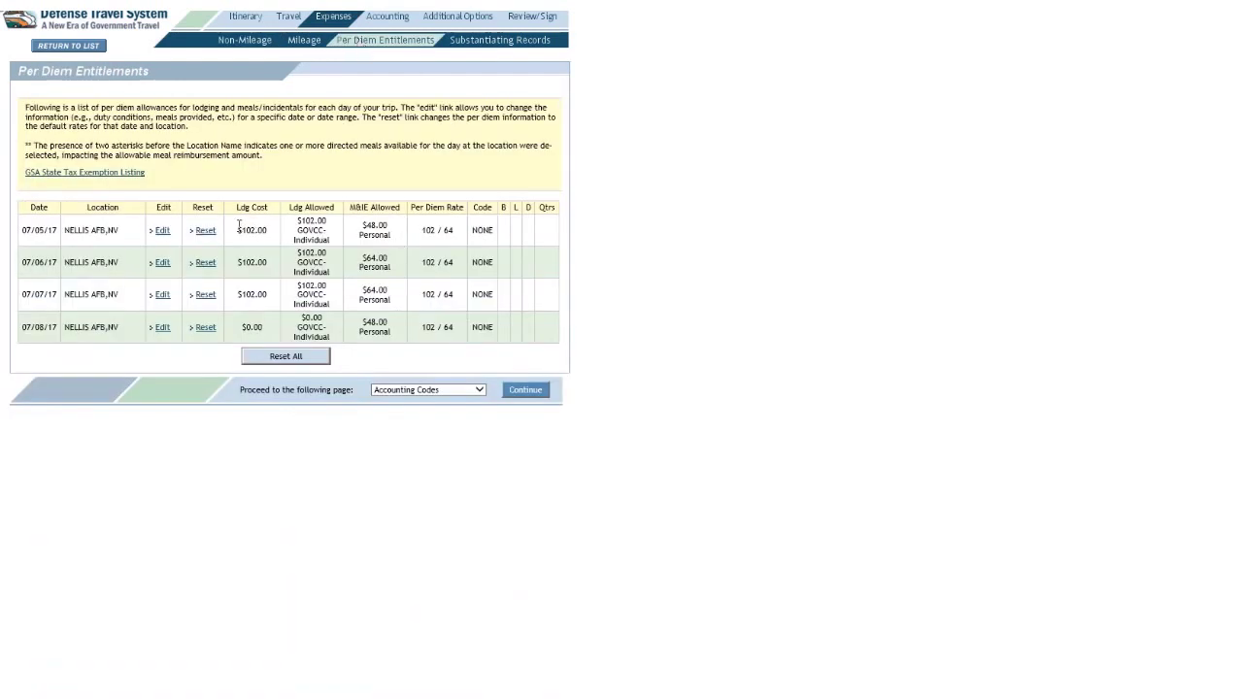
{"action": "left_click_drag", "start_coordinate": [237, 230], "coordinate": [269, 235]}
{"action": "left_click_drag", "start_coordinate": [302, 221], "coordinate": [338, 235]}
{"action": "left_click_drag", "start_coordinate": [419, 230], "coordinate": [437, 233]}
{"action": "left_click_drag", "start_coordinate": [241, 231], "coordinate": [276, 292]}
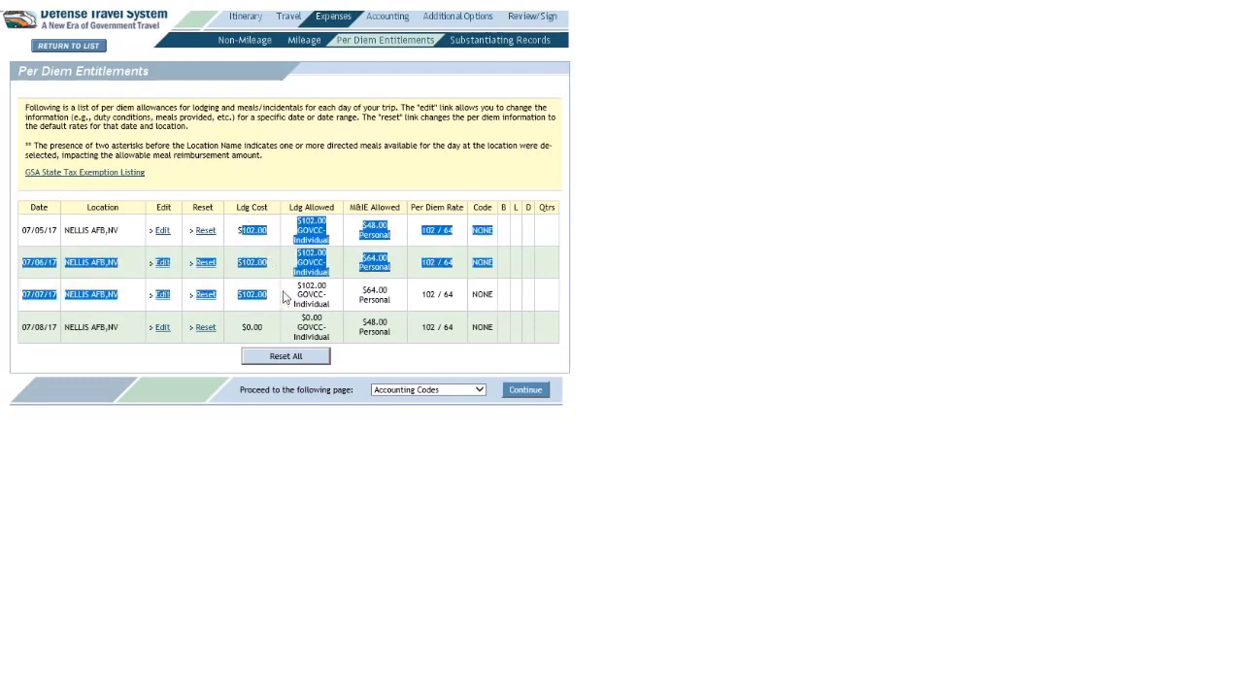
{"action": "left_click", "coordinate": [277, 266]}
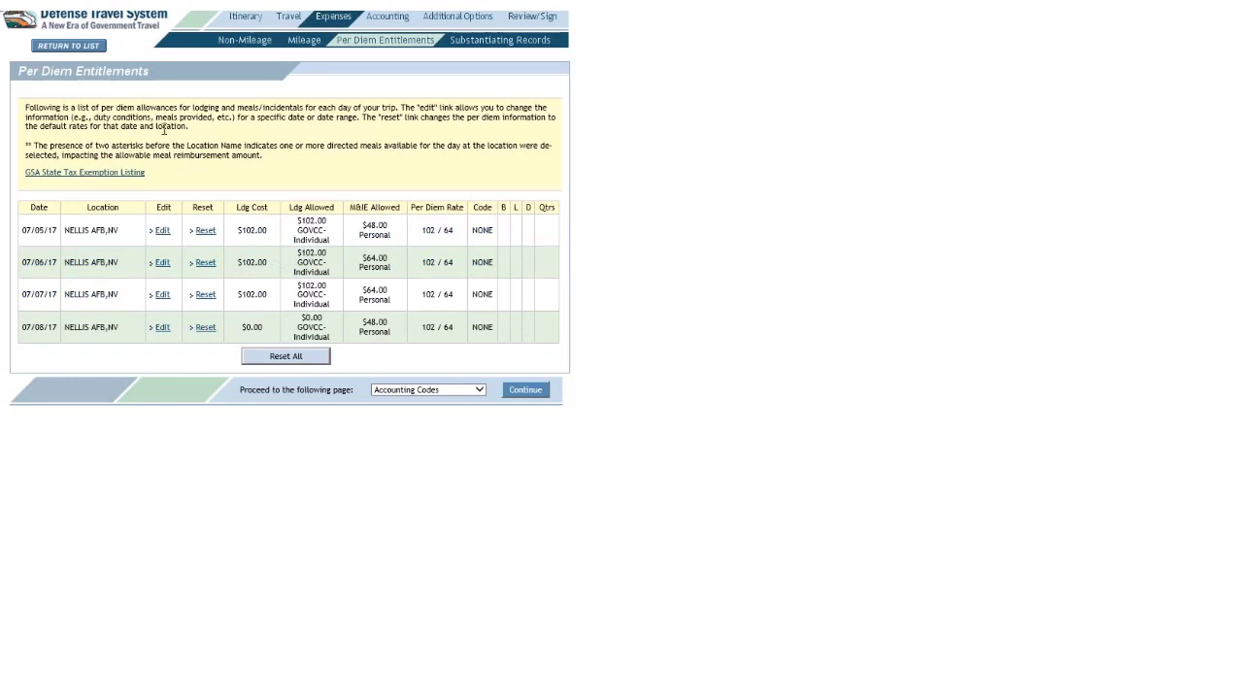
Edit the 07/05/17 entitlements through 07/08/2017, lowering lodging to $100.00, and save
{"action": "left_click", "coordinate": [163, 233]}
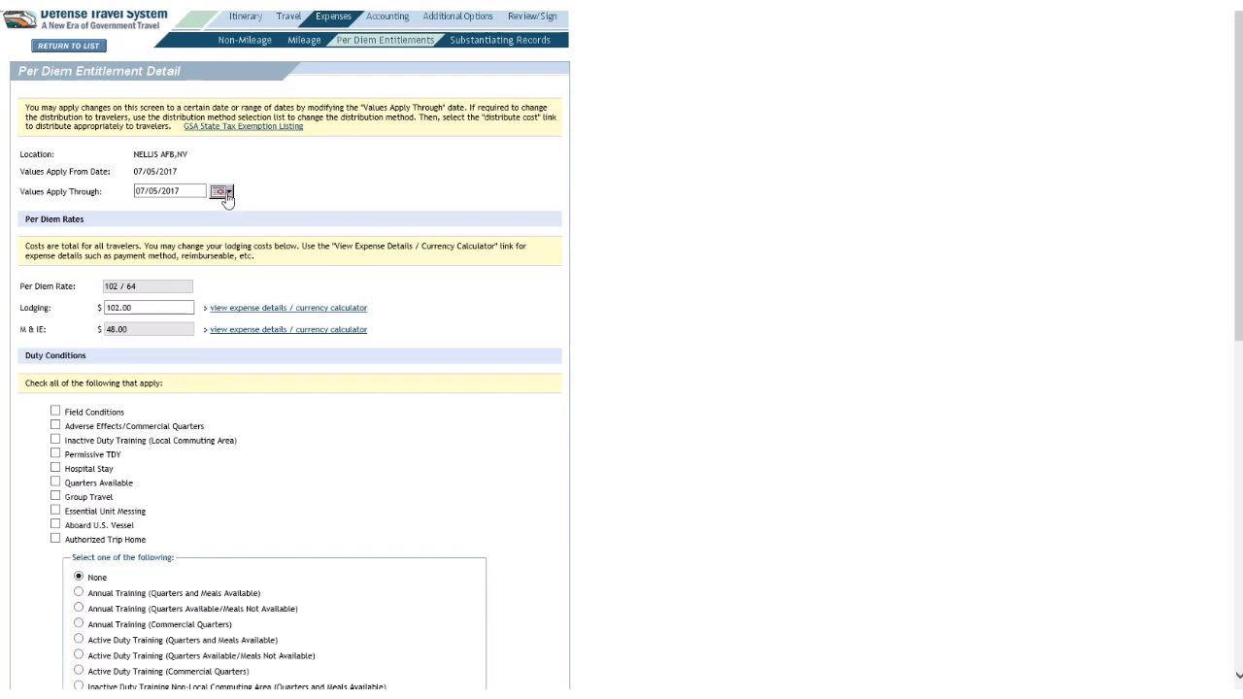
{"action": "left_click_drag", "start_coordinate": [31, 199], "coordinate": [90, 201]}
{"action": "left_click", "coordinate": [220, 194]}
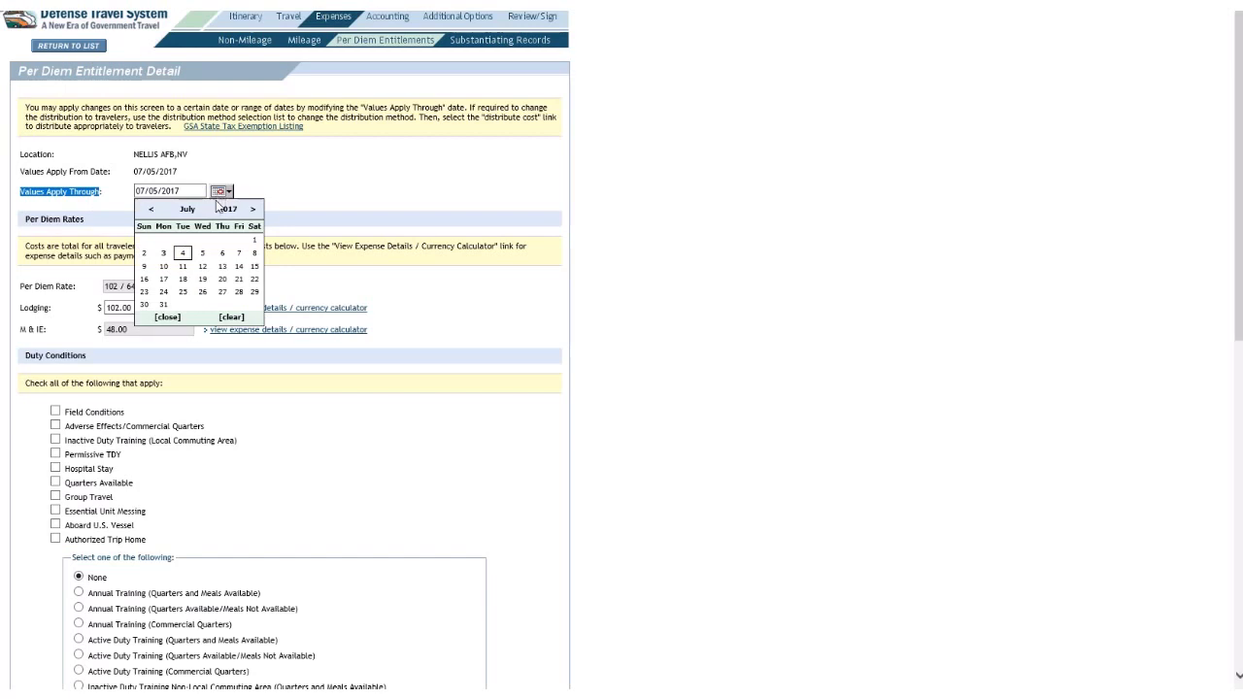
{"action": "left_click", "coordinate": [254, 256]}
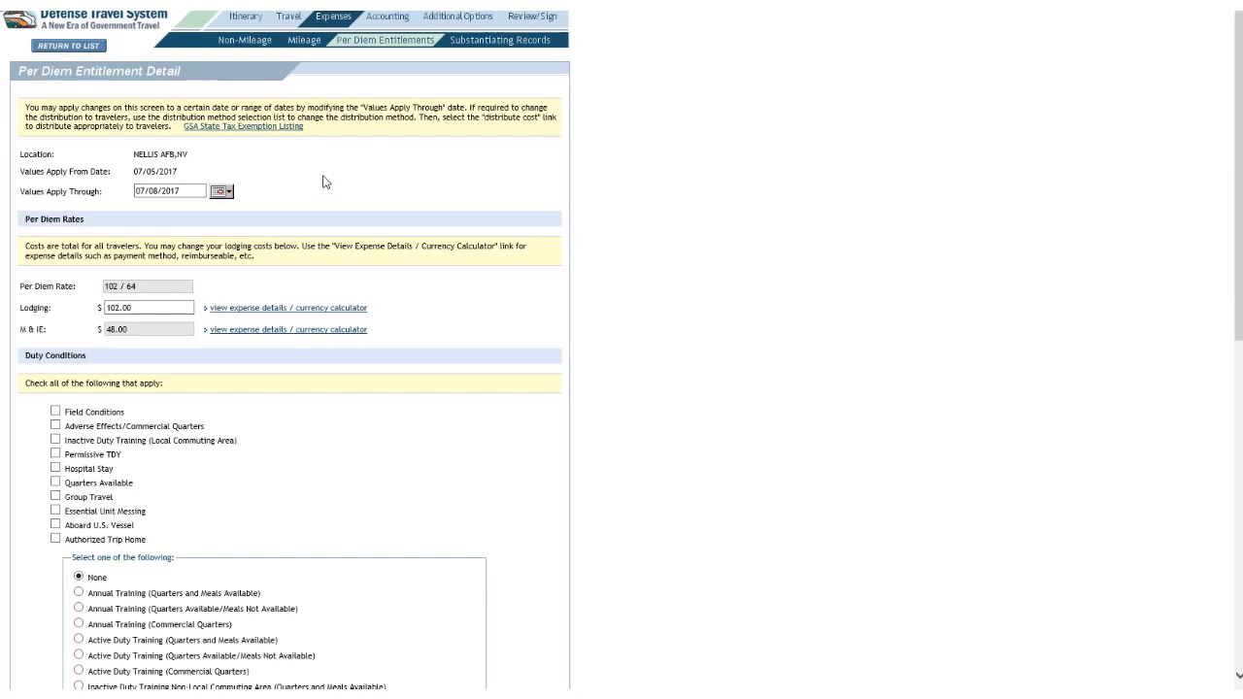
{"action": "left_click", "coordinate": [125, 309]}
{"action": "key", "text": "BackSpace"}
{"action": "key", "text": "BackSpace"}
{"action": "left_click", "coordinate": [665, 282]}
{"action": "scroll", "coordinate": [667, 285], "scroll_direction": "down", "scroll_amount": 5}
{"action": "scroll", "coordinate": [664, 285], "scroll_direction": "down", "scroll_amount": 2}
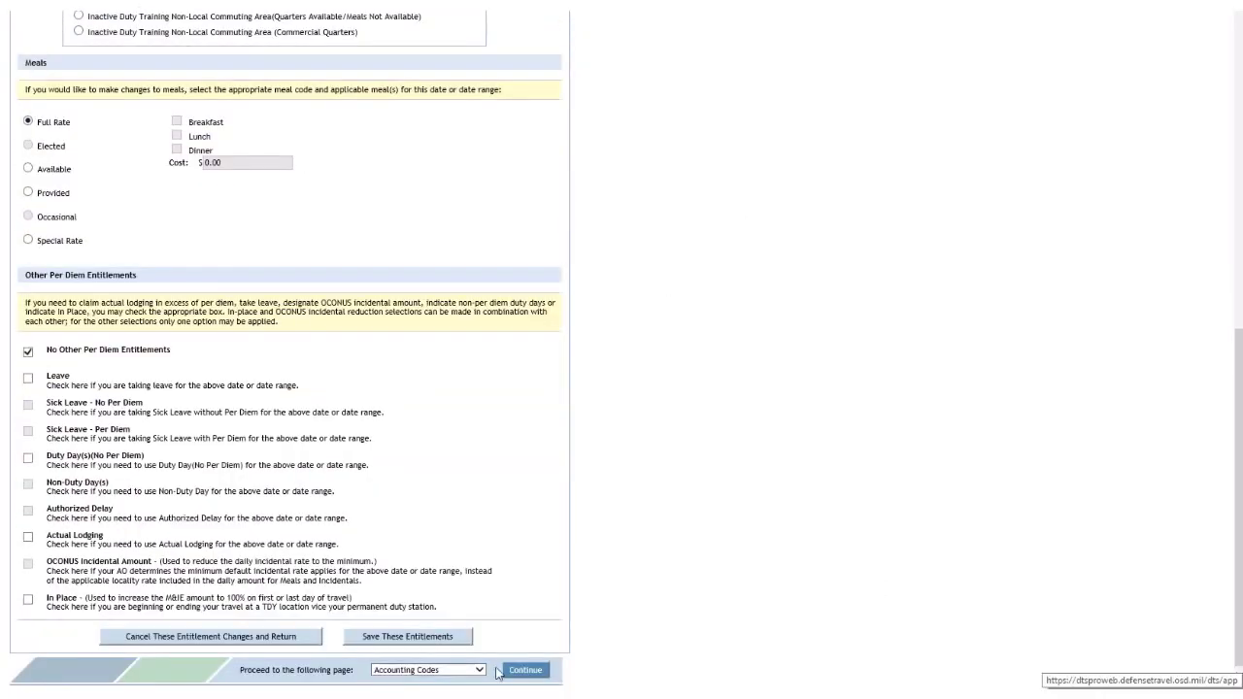
{"action": "left_click", "coordinate": [437, 639]}
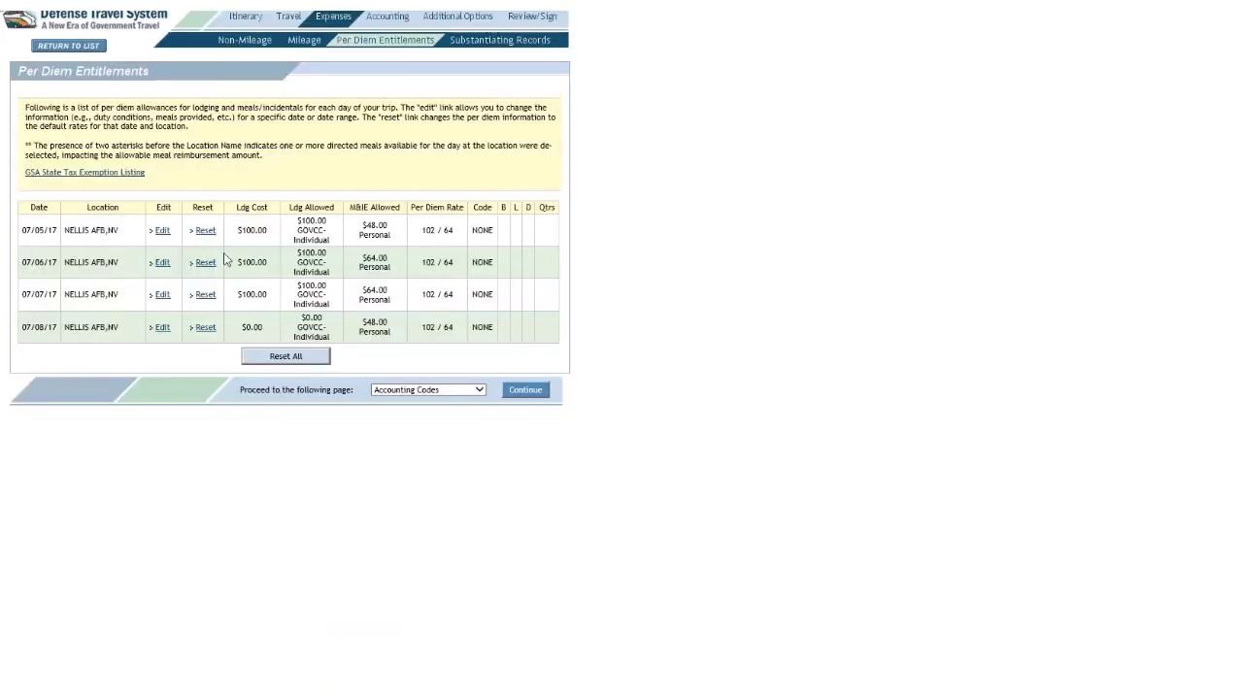
Review the new $100 lodging cost, three nights' lodging allowed, and the 102 per diem rate
{"action": "left_click_drag", "start_coordinate": [239, 230], "coordinate": [337, 284]}
{"action": "left_click", "coordinate": [297, 241]}
{"action": "left_click", "coordinate": [300, 254]}
{"action": "left_click_drag", "start_coordinate": [417, 230], "coordinate": [435, 263]}
Choose Preview as the next page and continue to the trip preview
{"action": "left_click", "coordinate": [429, 293]}
{"action": "left_click", "coordinate": [471, 390]}
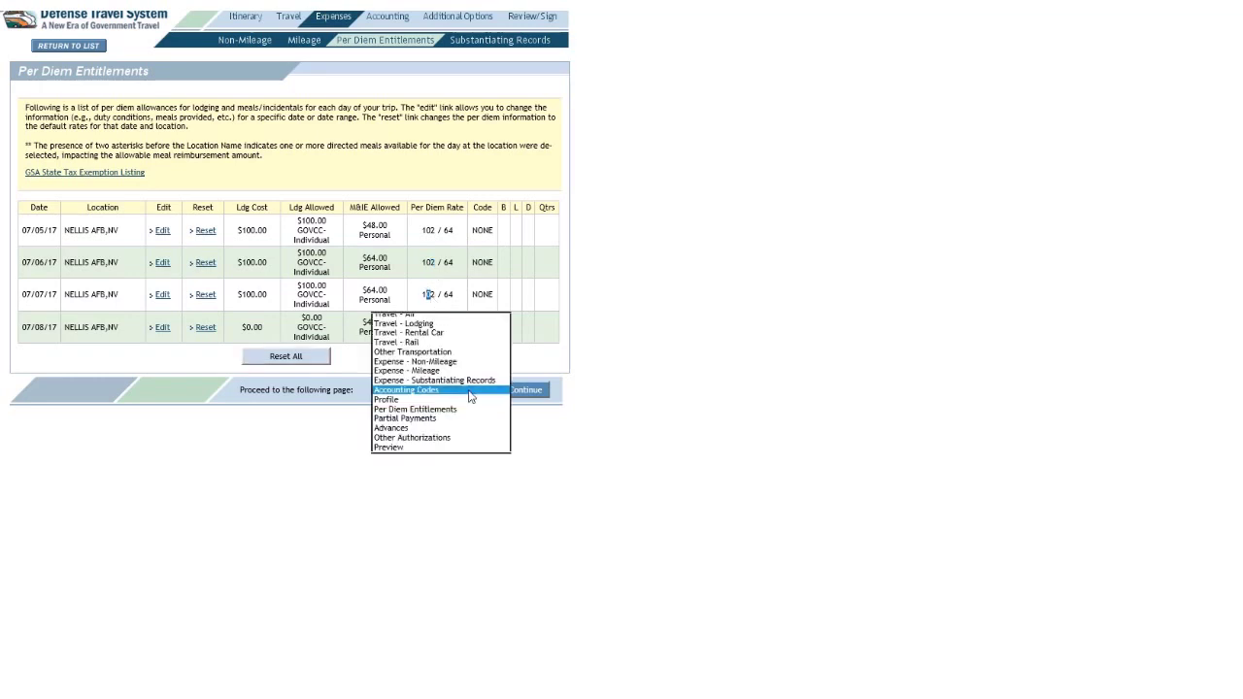
{"action": "left_click", "coordinate": [459, 447]}
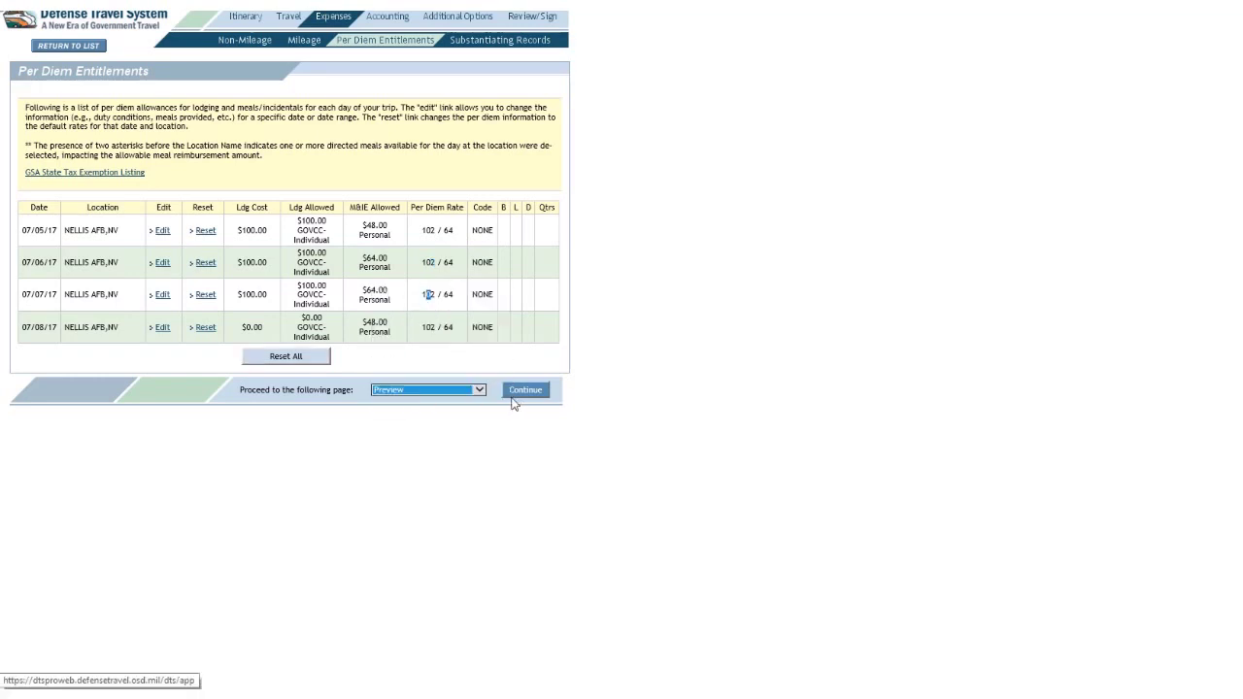
{"action": "left_click", "coordinate": [525, 390]}
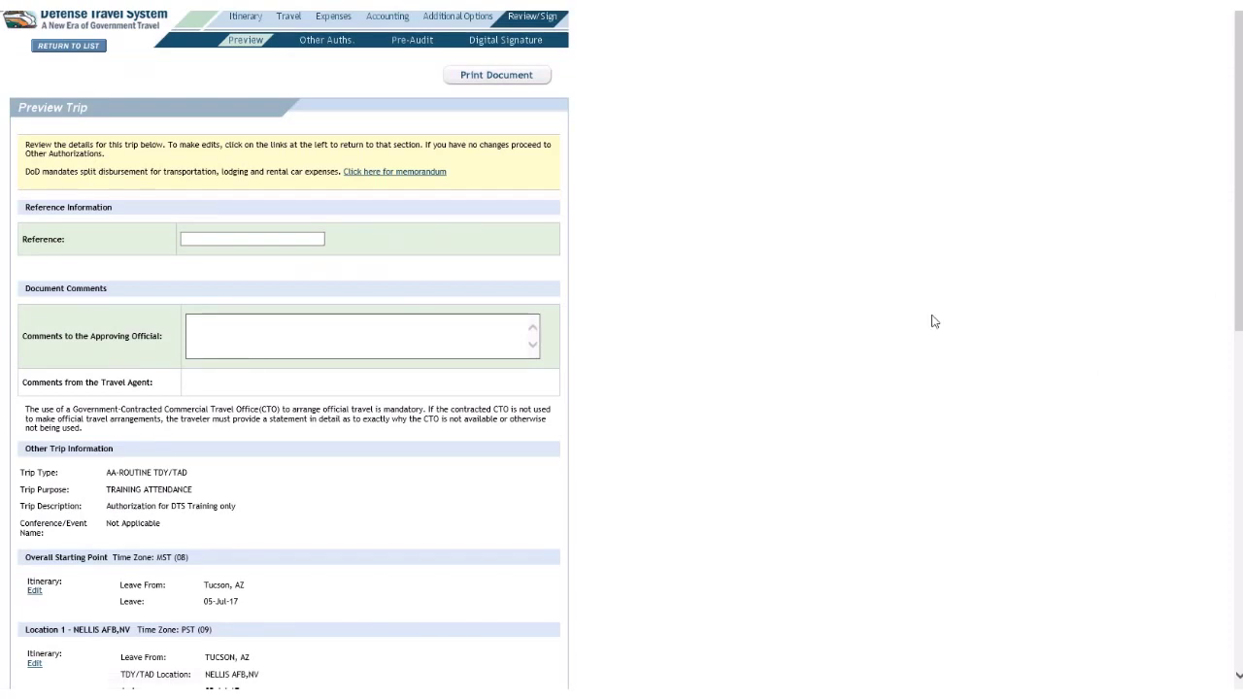
{"action": "scroll", "coordinate": [934, 319], "scroll_direction": "down", "scroll_amount": 7}
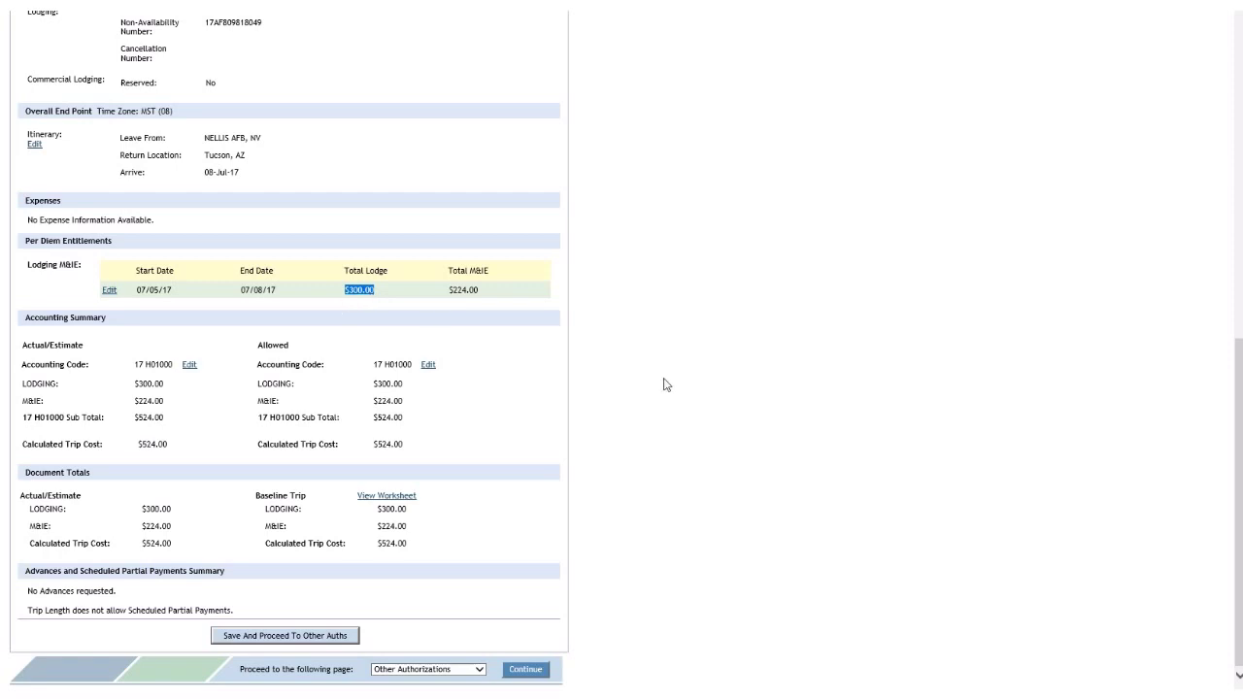
{"action": "scroll", "coordinate": [762, 437], "scroll_direction": "up", "scroll_amount": 15}
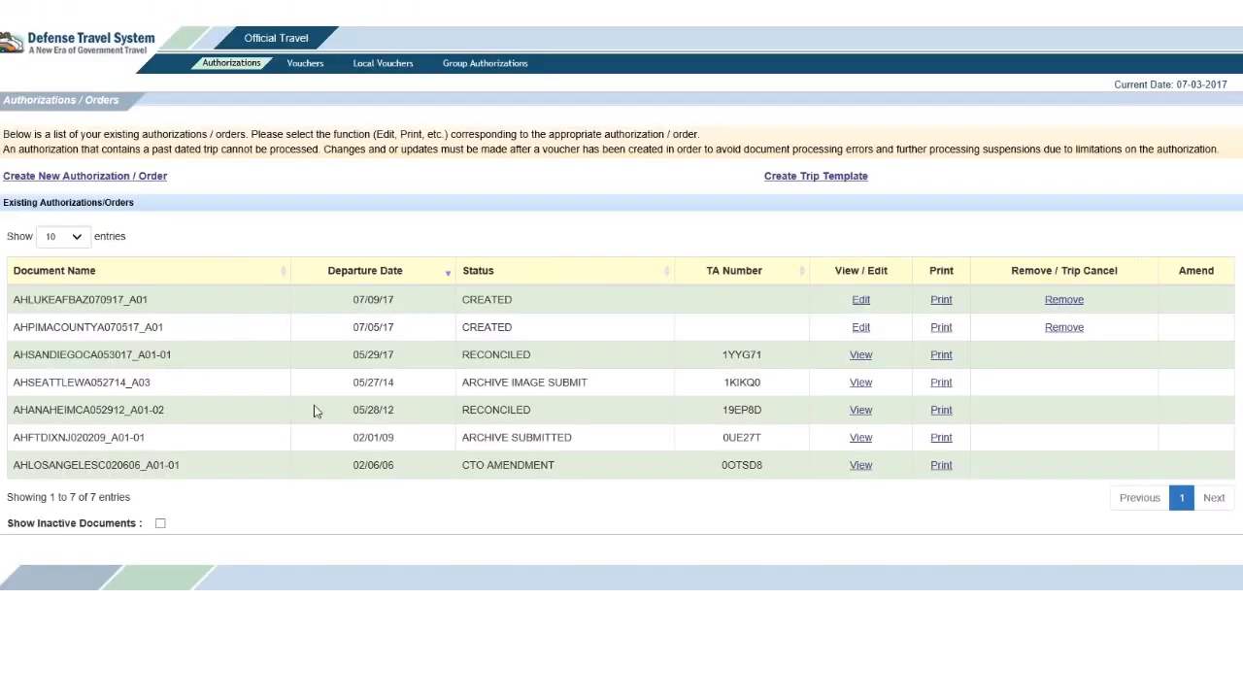
Open the 07/09/17 Luke AFB authorization for editing
{"action": "left_click", "coordinate": [862, 302]}
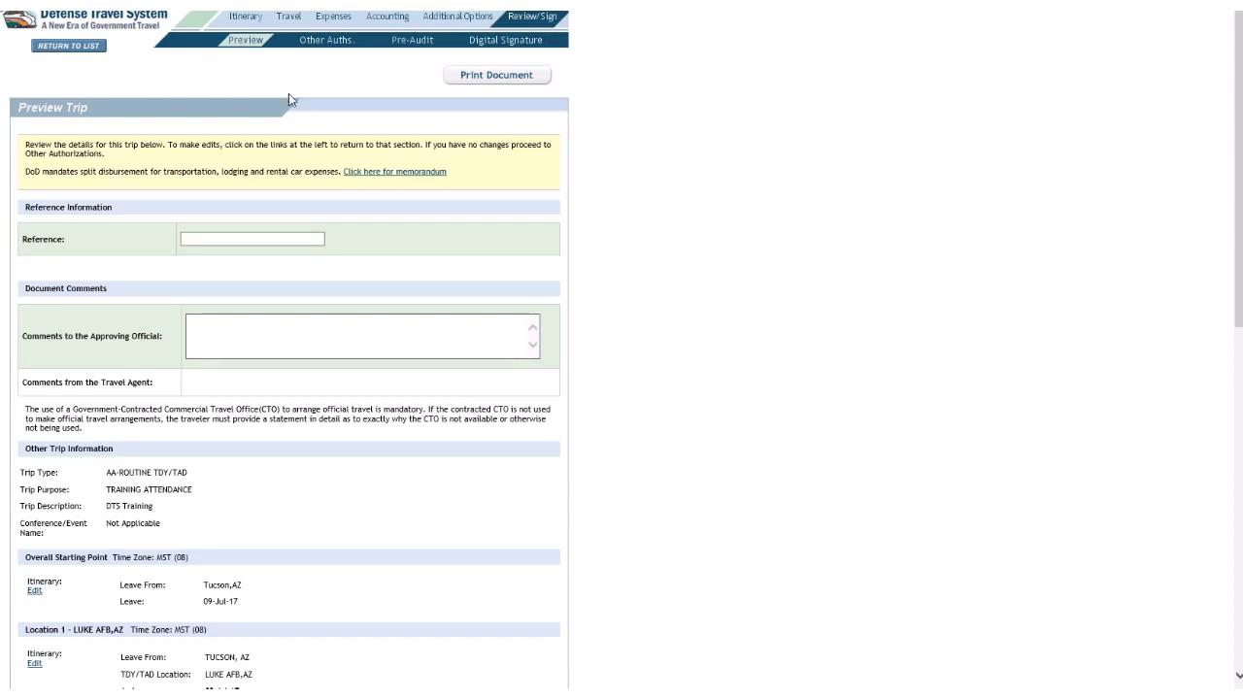
Show the Luke AFB per diem entitlements, reviewing $60.00 lodging against the 91 rate, 07/09–07/15/17
{"action": "left_click", "coordinate": [330, 19]}
{"action": "left_click", "coordinate": [364, 43]}
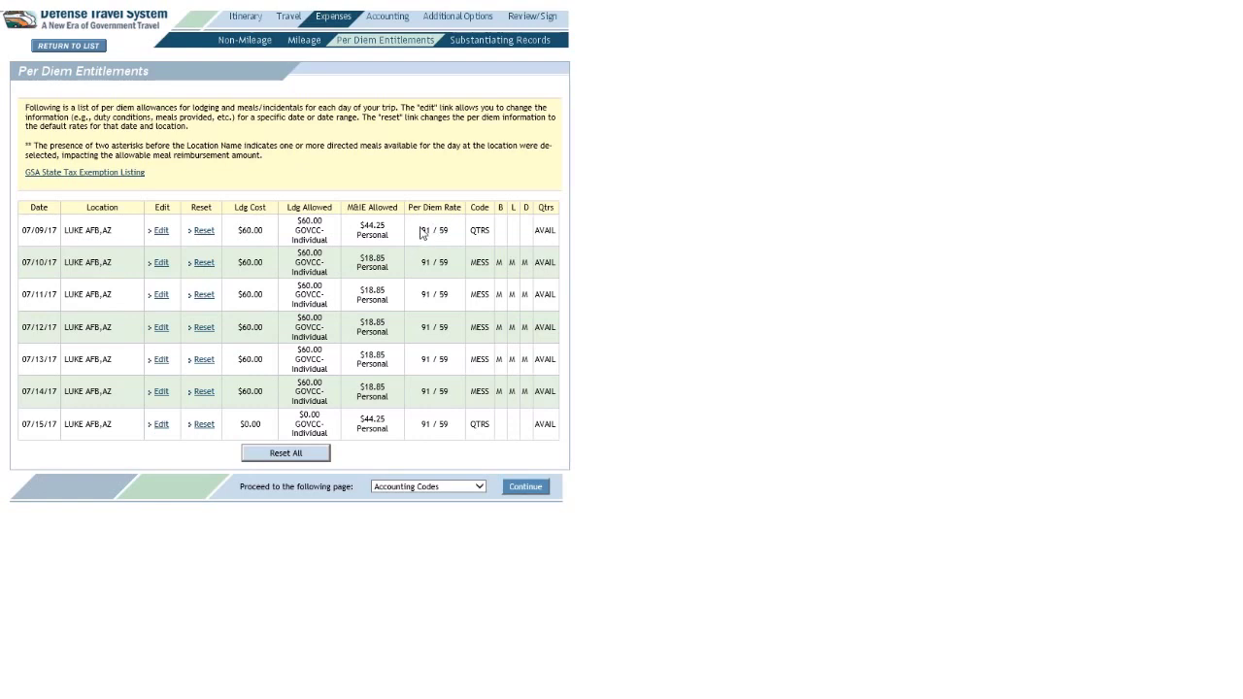
{"action": "left_click_drag", "start_coordinate": [421, 236], "coordinate": [432, 237]}
{"action": "left_click_drag", "start_coordinate": [298, 221], "coordinate": [322, 222]}
{"action": "left_click_drag", "start_coordinate": [240, 233], "coordinate": [264, 236]}
{"action": "left_click", "coordinate": [340, 174]}
{"action": "left_click_drag", "start_coordinate": [22, 229], "coordinate": [58, 233]}
{"action": "left_click_drag", "start_coordinate": [24, 425], "coordinate": [58, 426]}
Edit the 07/09/17 entitlements through 07/15/2017, changing lodging cost to $91.00
{"action": "left_click", "coordinate": [160, 232]}
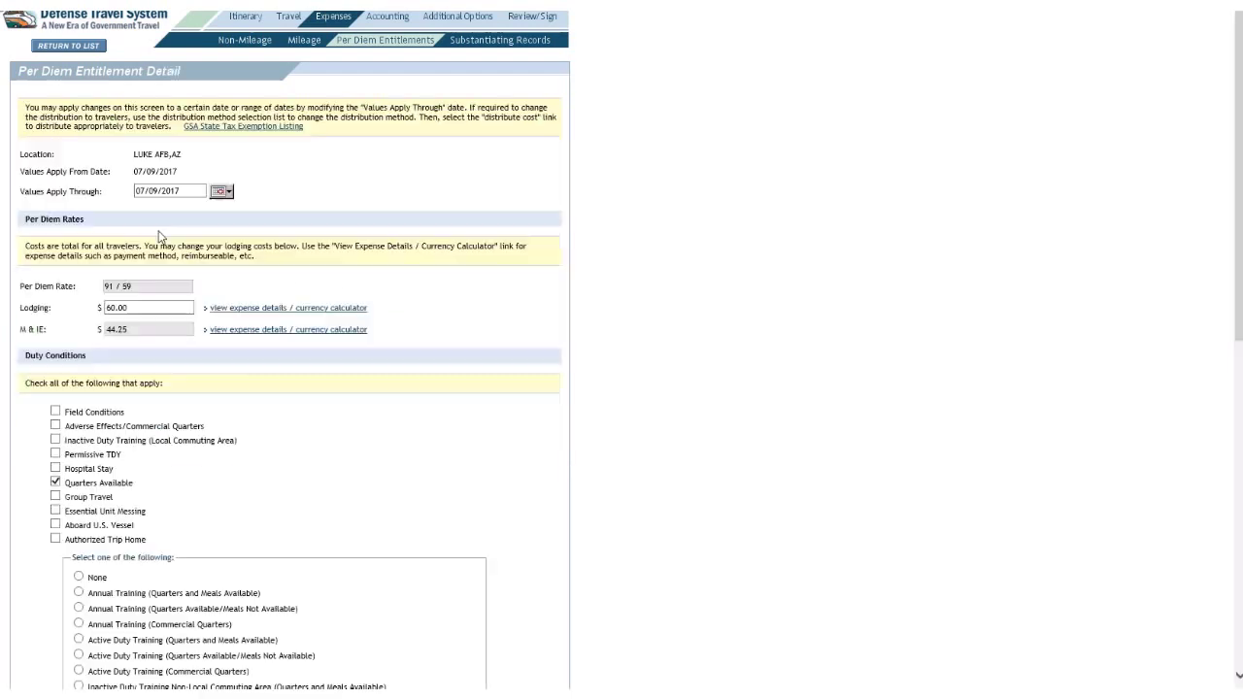
{"action": "left_click", "coordinate": [220, 192]}
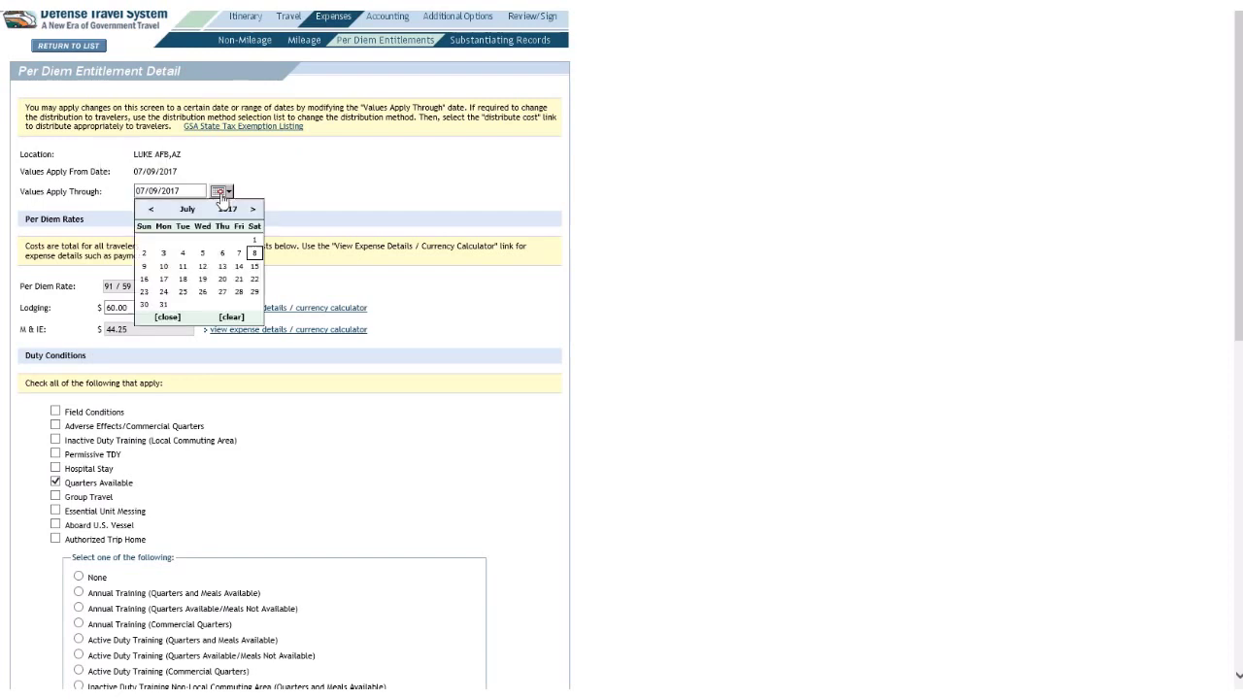
{"action": "left_click", "coordinate": [254, 268]}
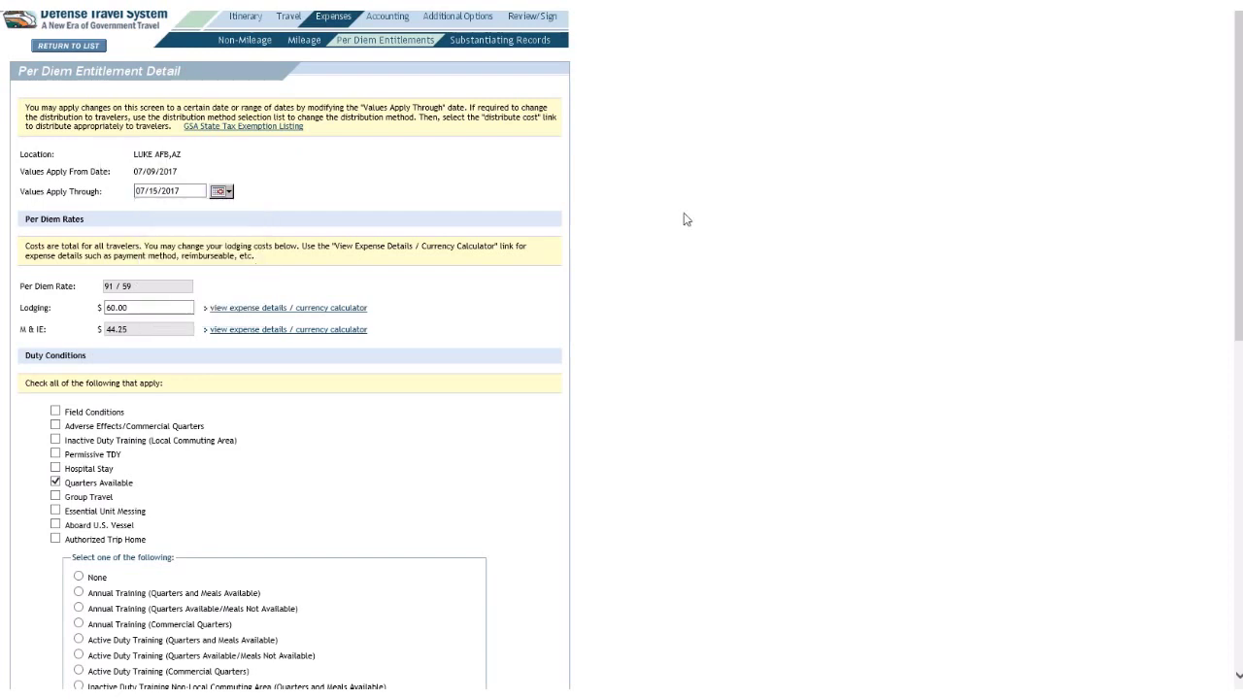
{"action": "left_click_drag", "start_coordinate": [139, 308], "coordinate": [86, 308]}
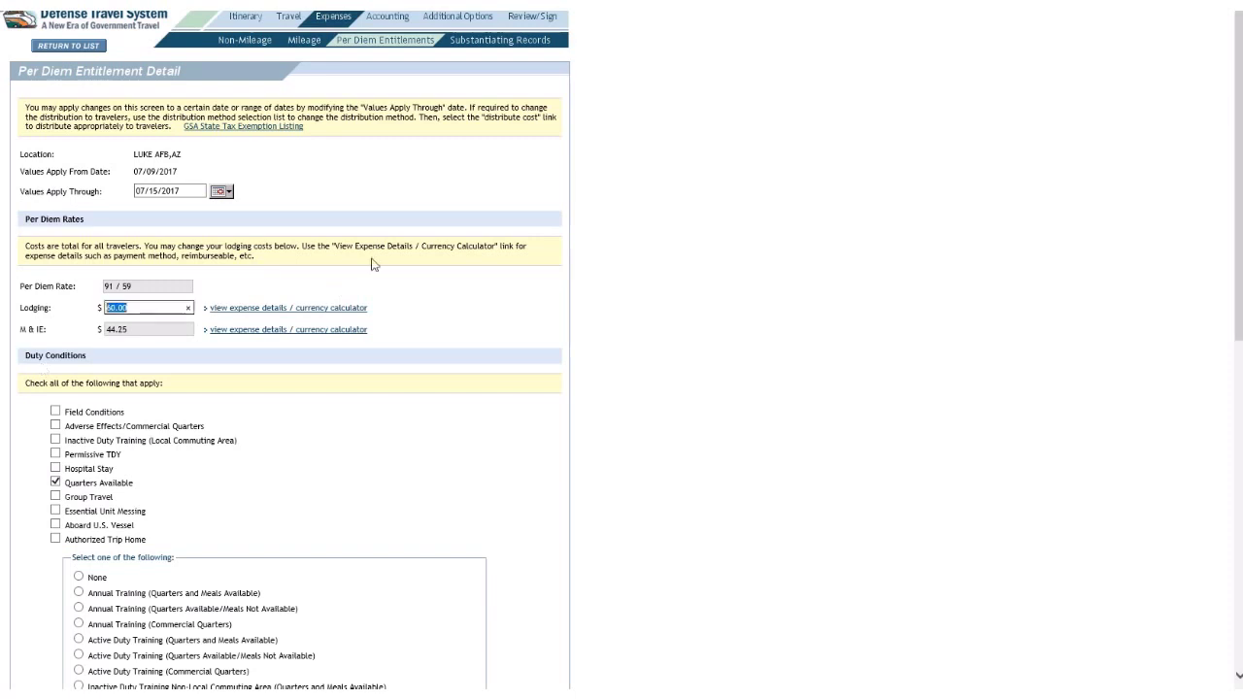
{"action": "type", "text": "91.0"}
{"action": "left_click", "coordinate": [826, 278]}
Turn off the Quarters Available duty condition and save the entitlements
{"action": "left_click_drag", "start_coordinate": [65, 483], "coordinate": [120, 488]}
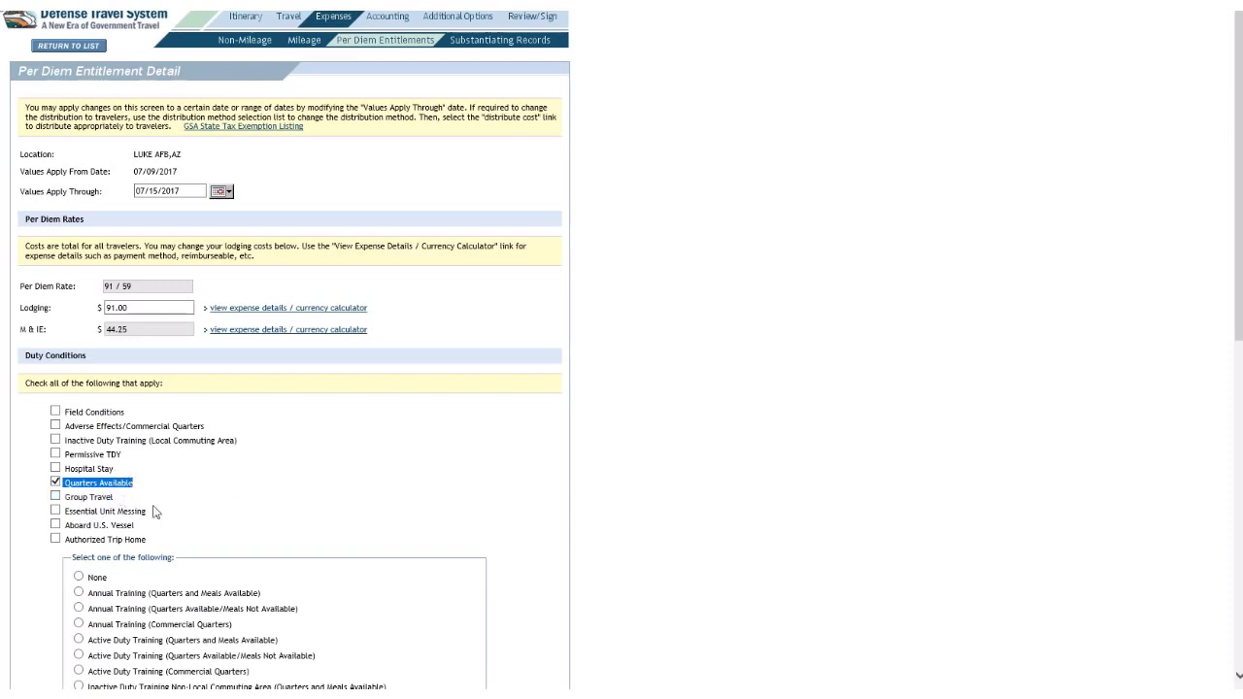
{"action": "left_click", "coordinate": [55, 483]}
{"action": "scroll", "coordinate": [472, 395], "scroll_direction": "down", "scroll_amount": 1}
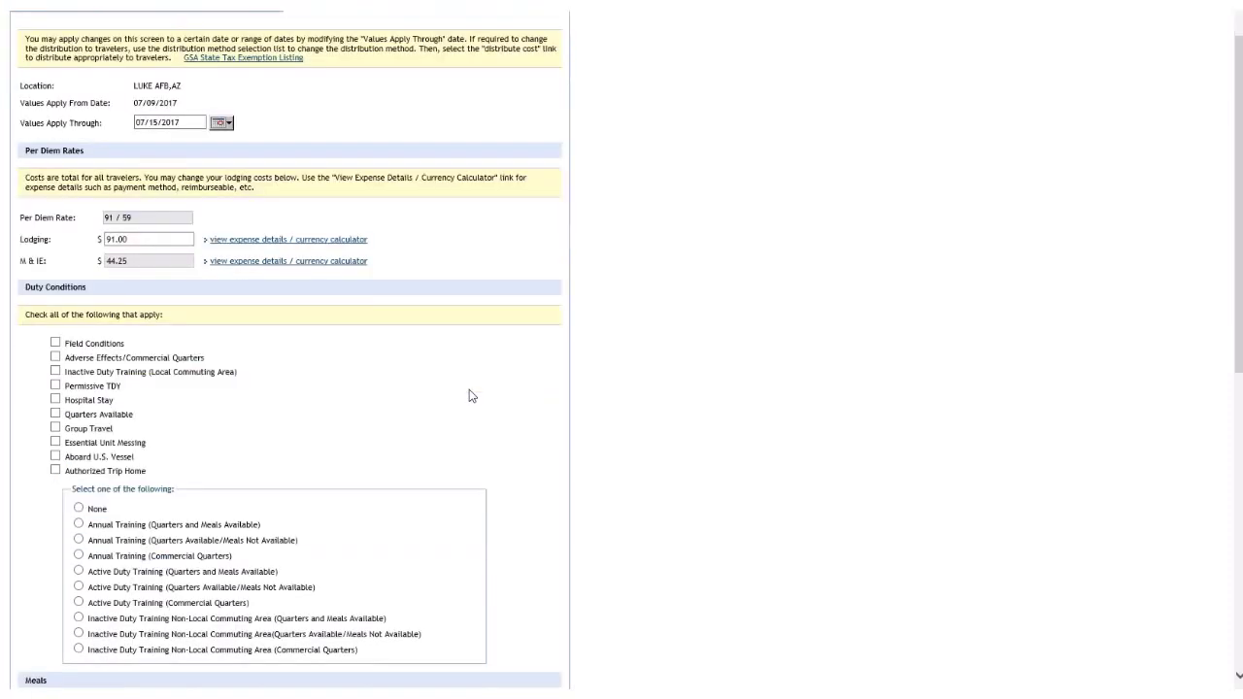
{"action": "scroll", "coordinate": [472, 396], "scroll_direction": "down", "scroll_amount": 4}
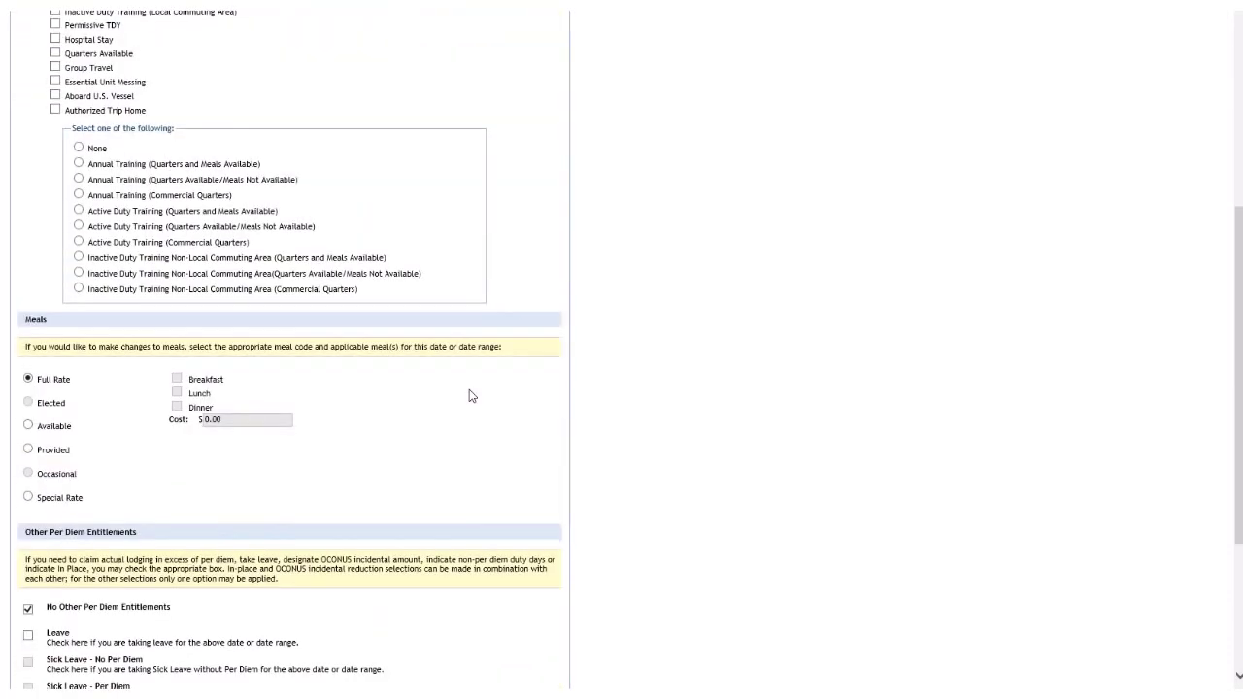
{"action": "scroll", "coordinate": [472, 395], "scroll_direction": "down", "scroll_amount": 1}
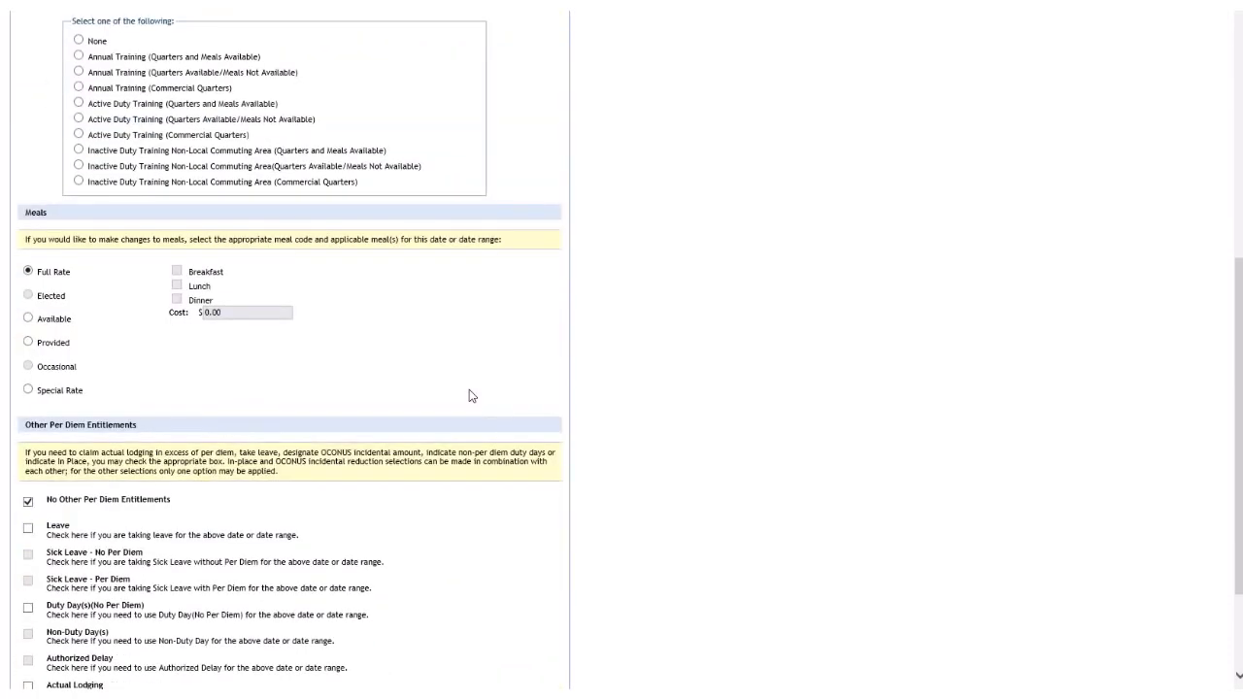
{"action": "scroll", "coordinate": [472, 395], "scroll_direction": "down", "scroll_amount": 2}
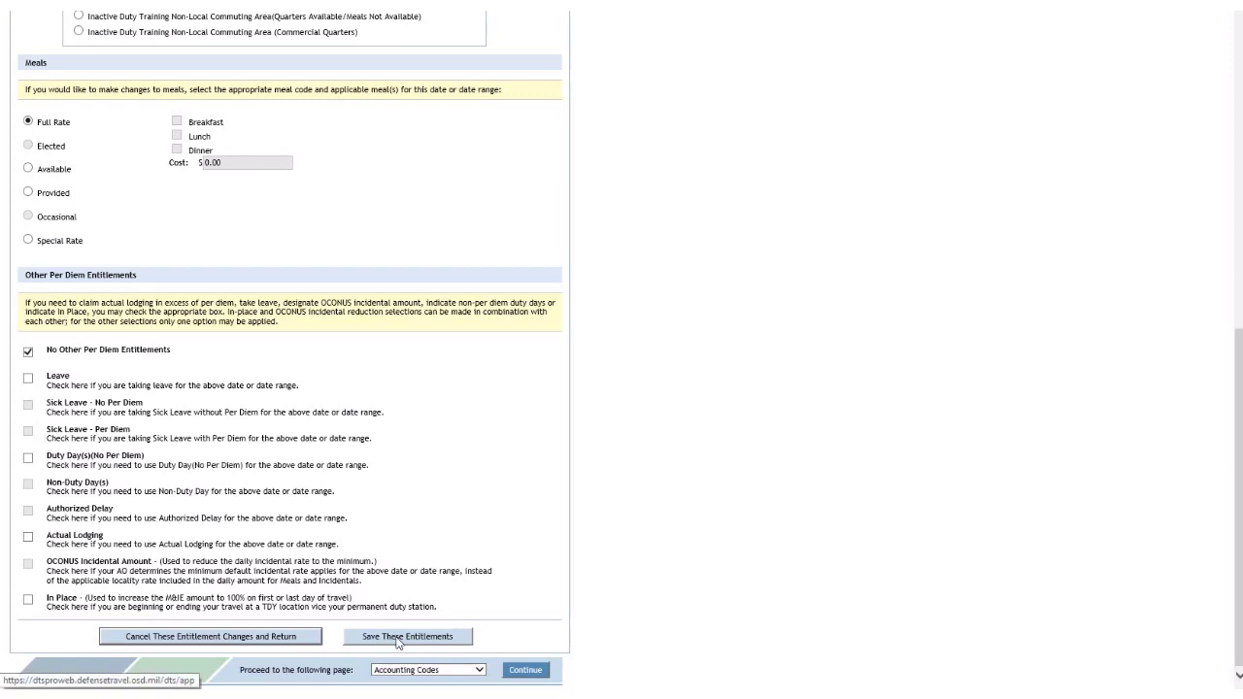
{"action": "left_click", "coordinate": [397, 642]}
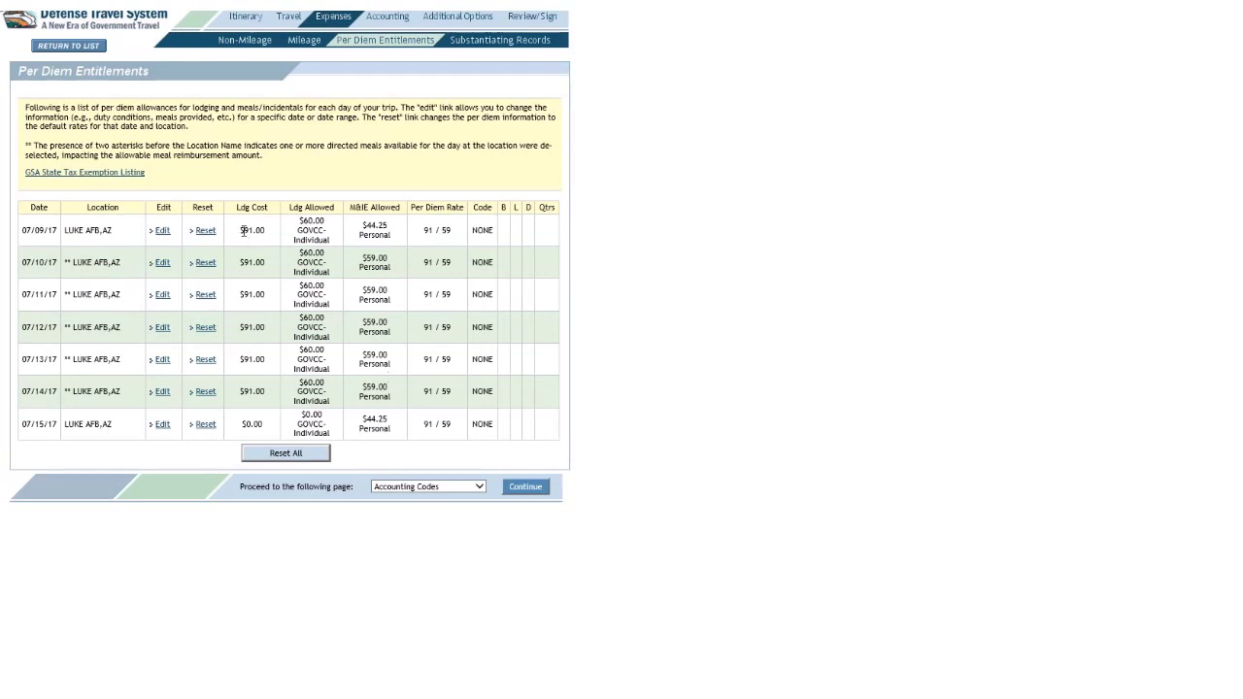
Review the $91.00 daily lodging costs and select Preview as the next page
{"action": "left_click_drag", "start_coordinate": [248, 233], "coordinate": [265, 393]}
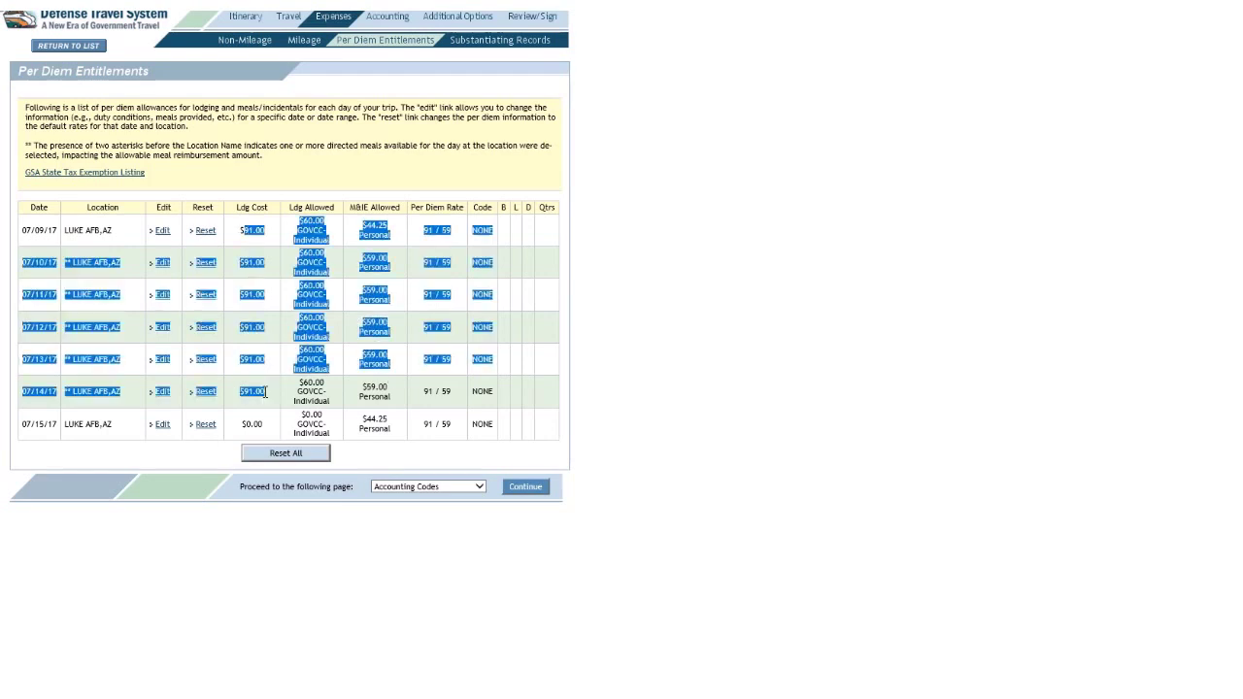
{"action": "left_click", "coordinate": [748, 317]}
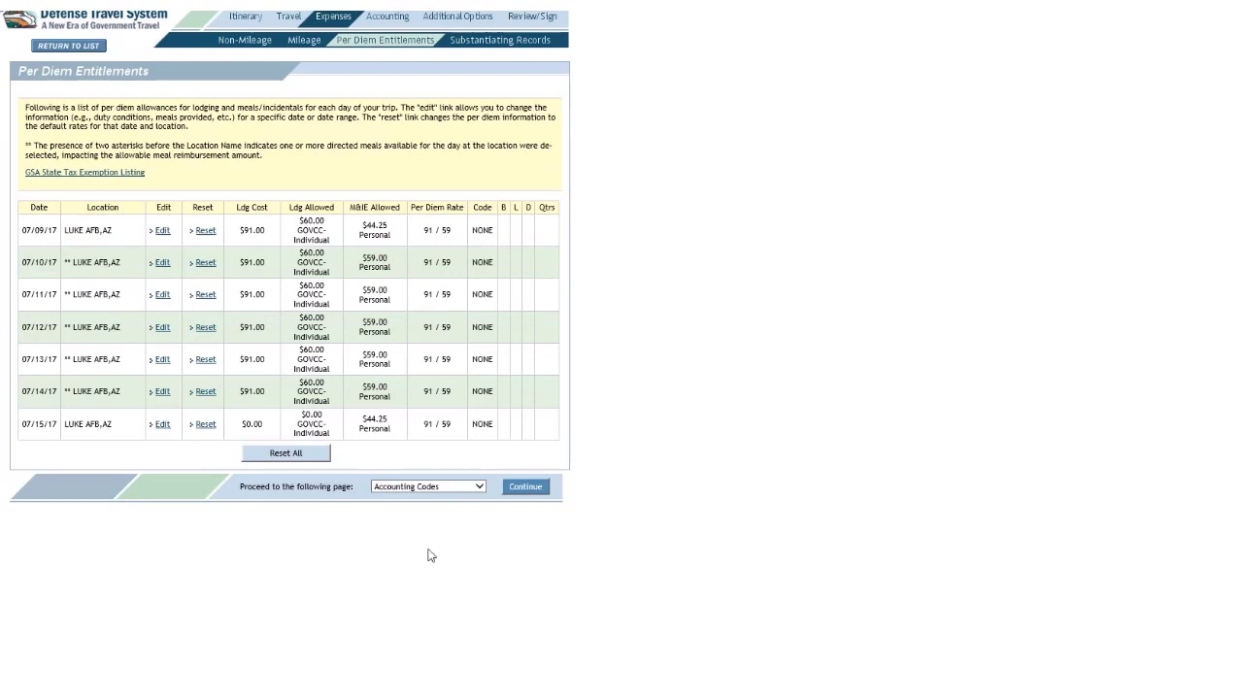
{"action": "left_click", "coordinate": [480, 486]}
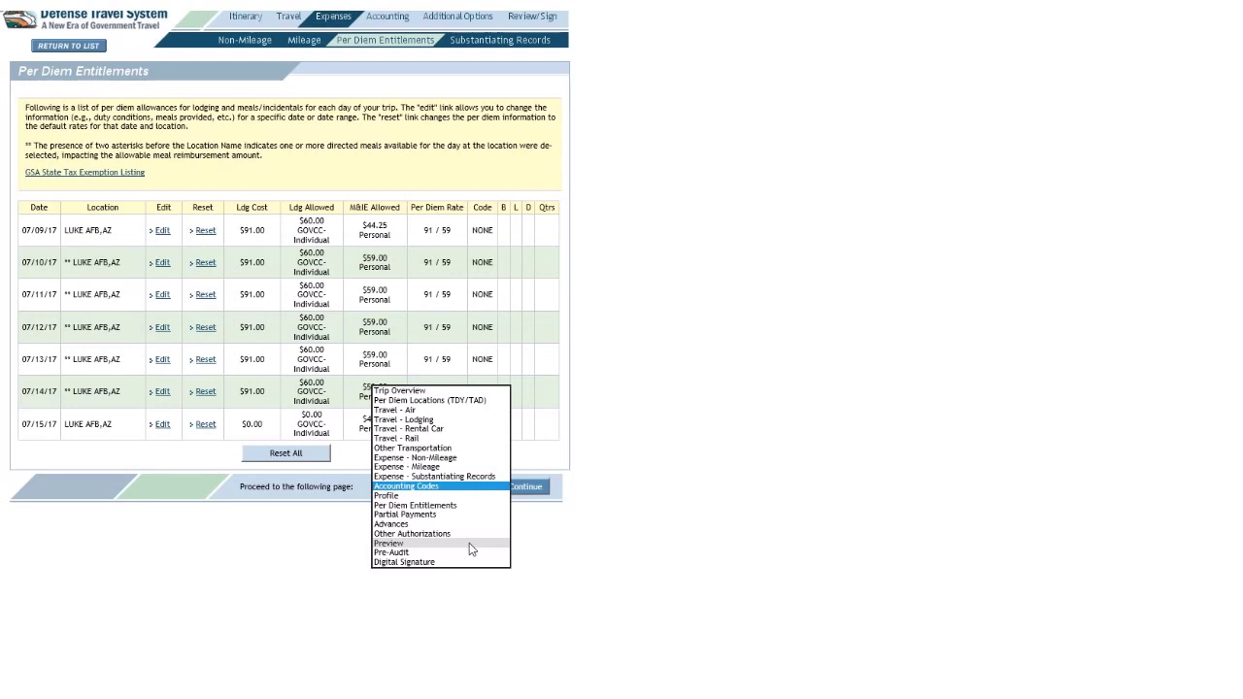
{"action": "key", "text": "Escape"}
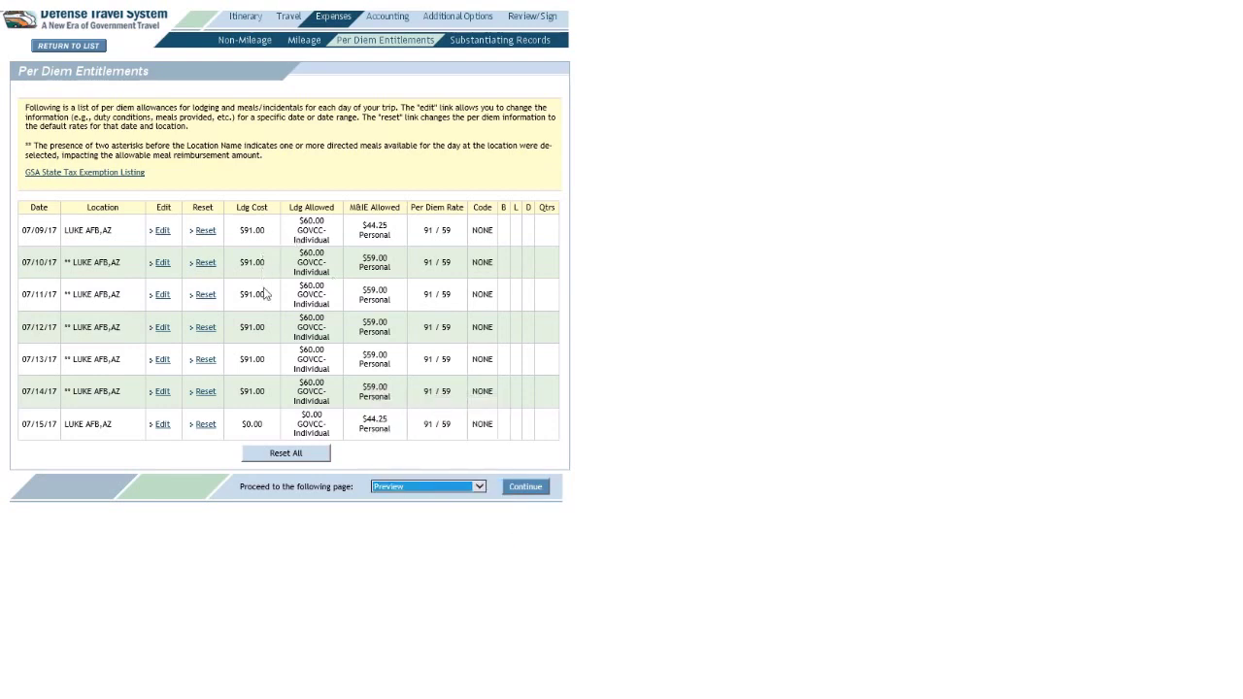
Continue to the trip preview and check the per diem section's $360.00 lodging allowed total
{"action": "left_click", "coordinate": [525, 486]}
{"action": "left_click_drag", "start_coordinate": [1236, 131], "coordinate": [1236, 498]}
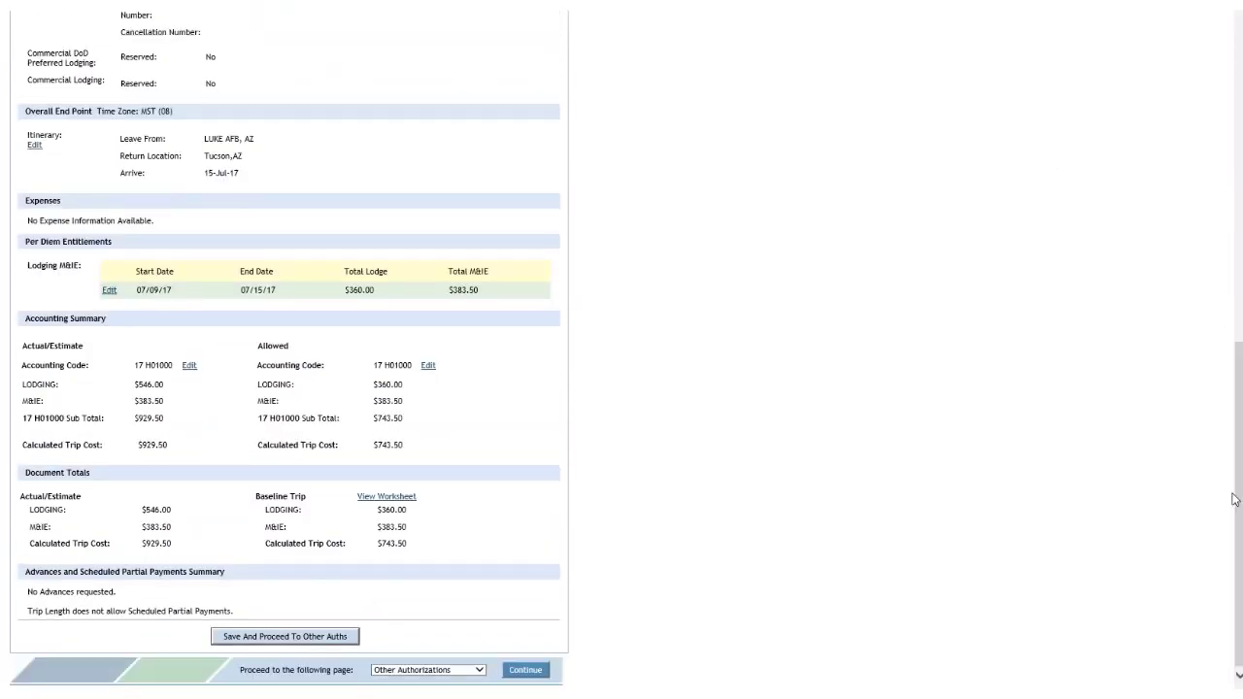
{"action": "triple_click", "coordinate": [38, 242]}
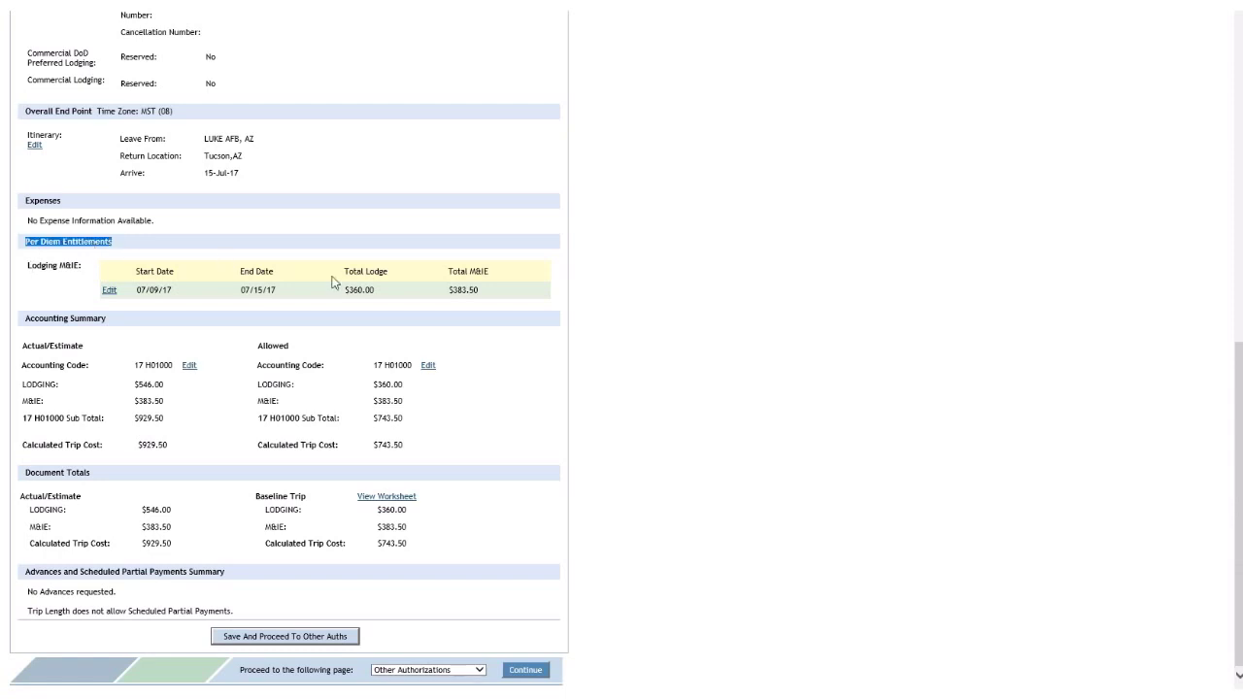
{"action": "left_click_drag", "start_coordinate": [346, 290], "coordinate": [379, 297]}
{"action": "left_click", "coordinate": [981, 554]}
{"action": "left_click_drag", "start_coordinate": [1240, 506], "coordinate": [1239, 171]}
Return to the Per Diem Entitlements table and review the $60.00 nightly lodging allowed amounts
{"action": "left_click", "coordinate": [333, 16]}
{"action": "left_click", "coordinate": [367, 47]}
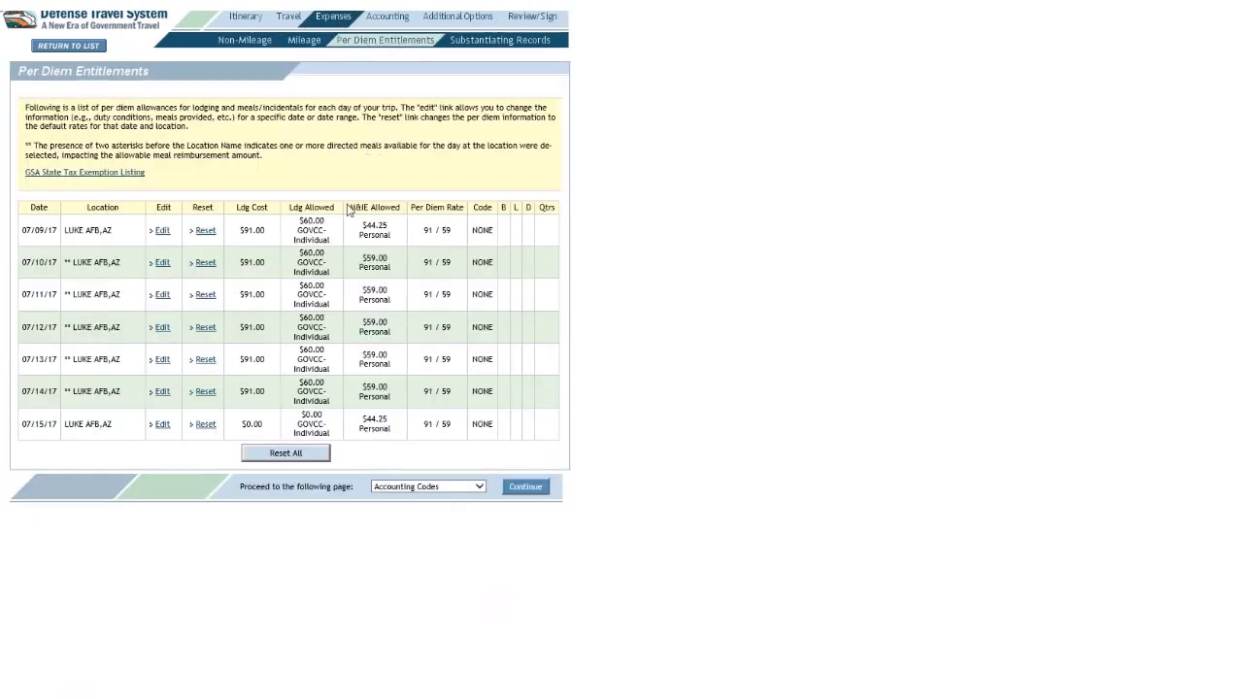
{"action": "left_click_drag", "start_coordinate": [298, 224], "coordinate": [332, 395]}
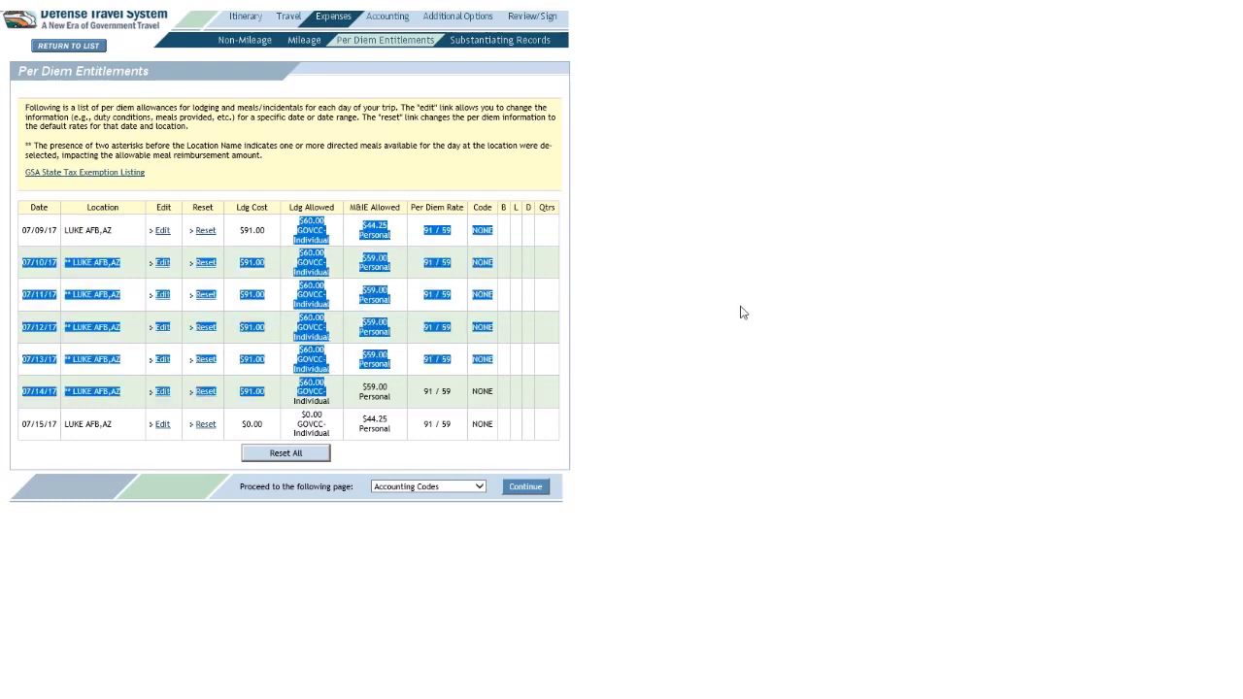
{"action": "left_click", "coordinate": [557, 436]}
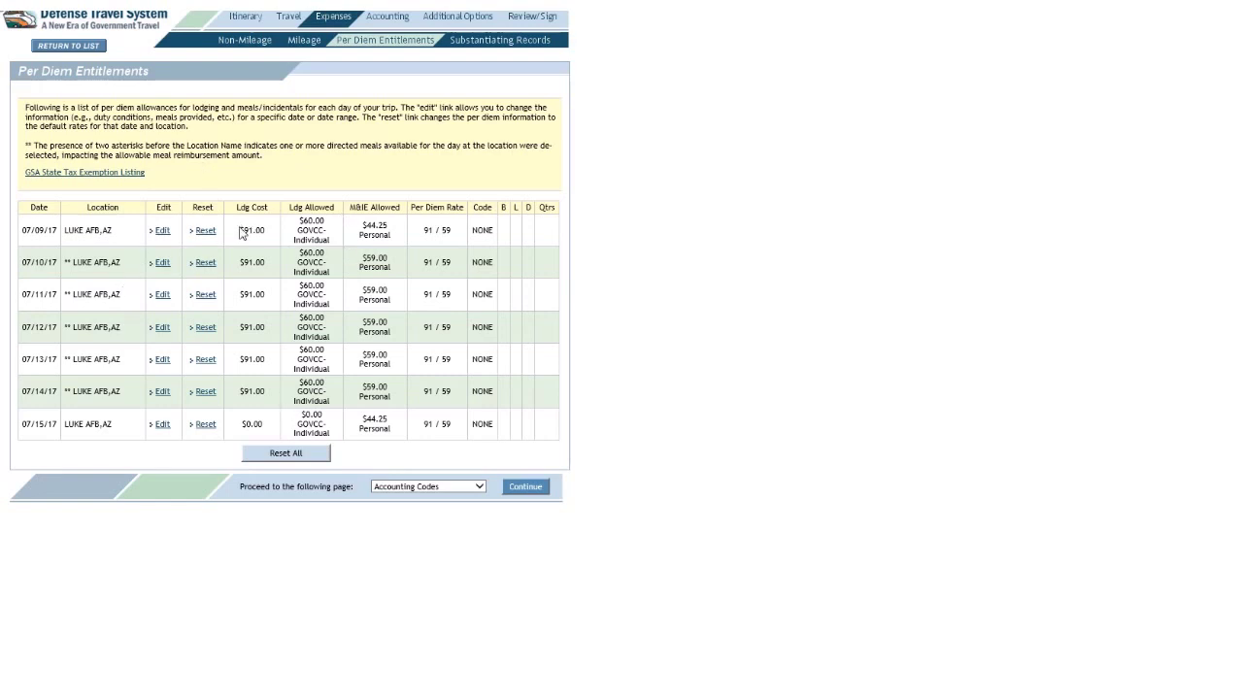
Compare the $91.00 daily lodging costs and per diem rates for 07/09–07/14/17
{"action": "left_click_drag", "start_coordinate": [241, 233], "coordinate": [278, 406]}
{"action": "left_click", "coordinate": [432, 316]}
{"action": "left_click_drag", "start_coordinate": [423, 239], "coordinate": [437, 393]}
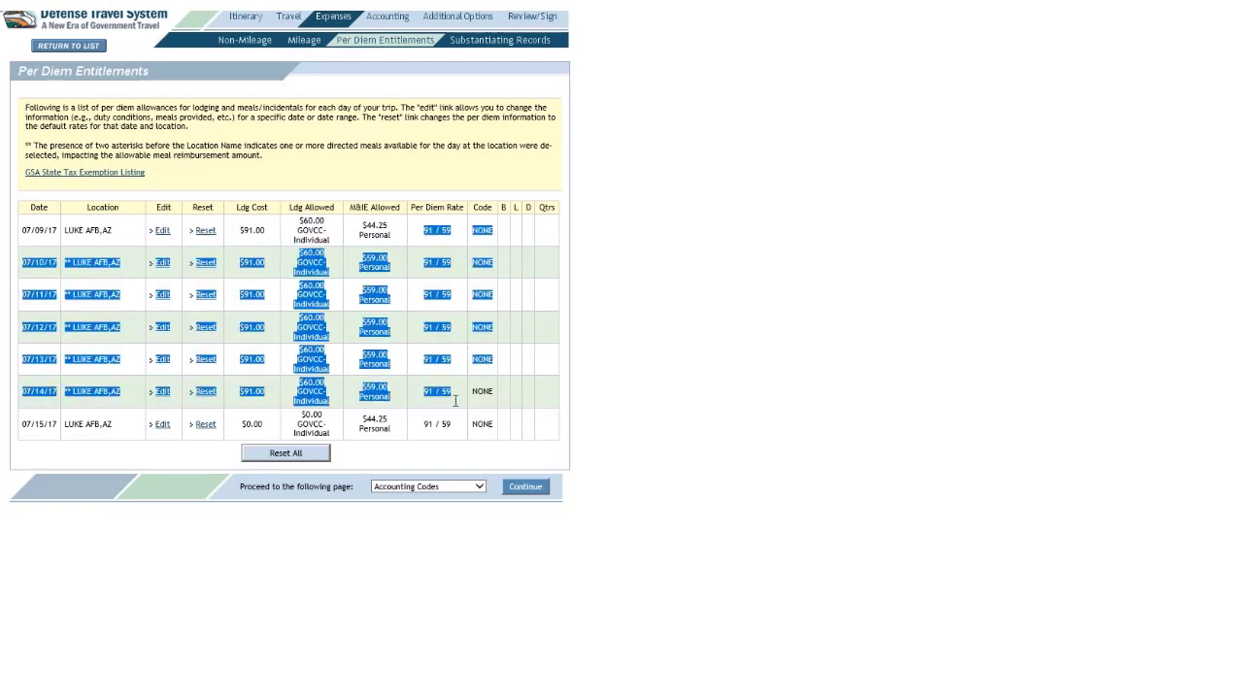
{"action": "left_click", "coordinate": [658, 330]}
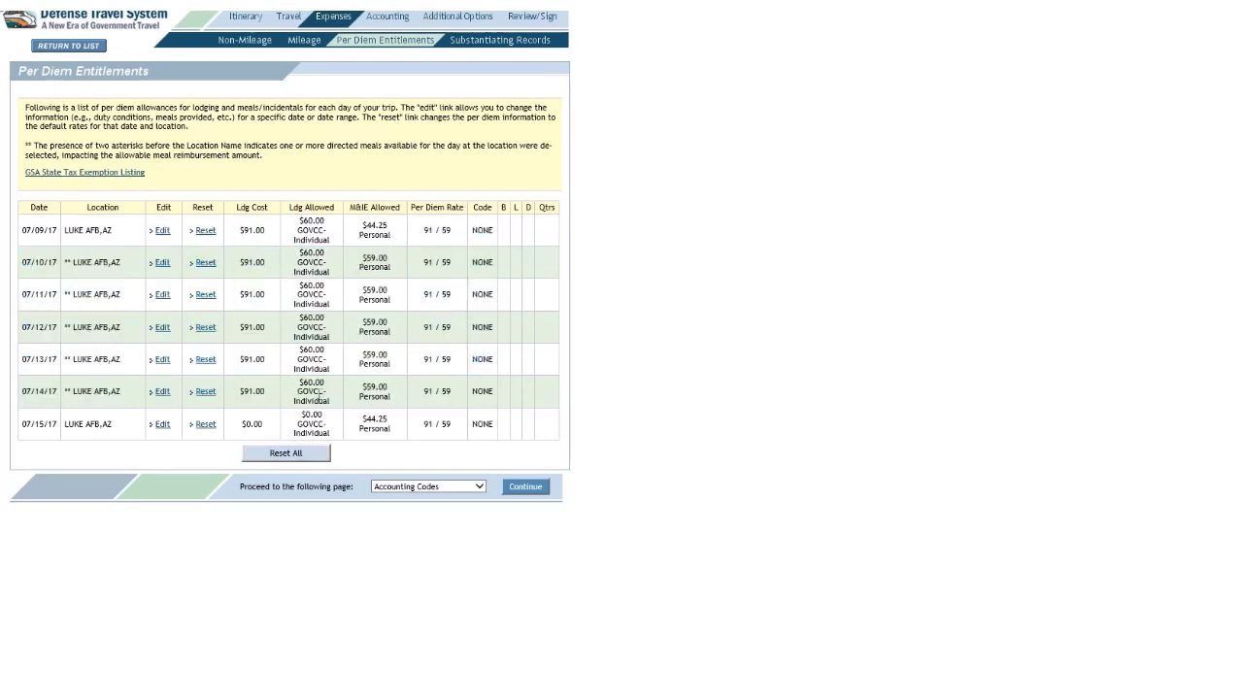
Edit the 07/09/17 entitlements through 07/15/2017, claim Actual Lodging, and save them
{"action": "left_click", "coordinate": [161, 235]}
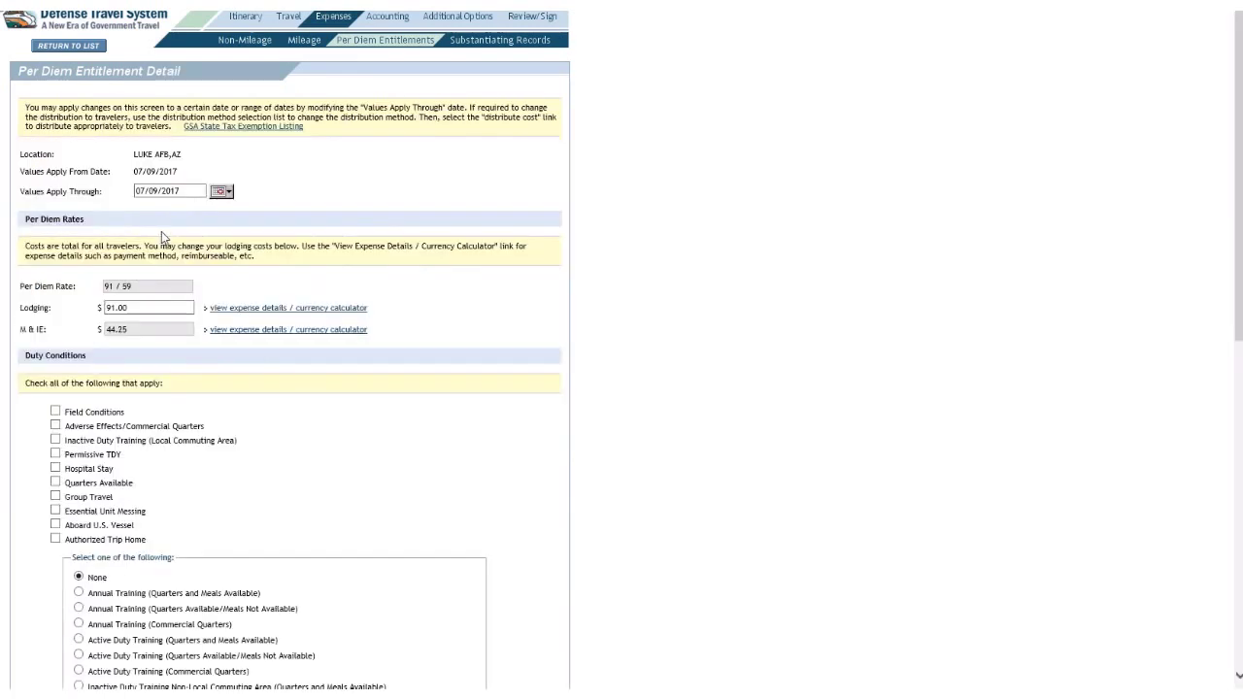
{"action": "left_click", "coordinate": [221, 193]}
{"action": "left_click", "coordinate": [254, 266]}
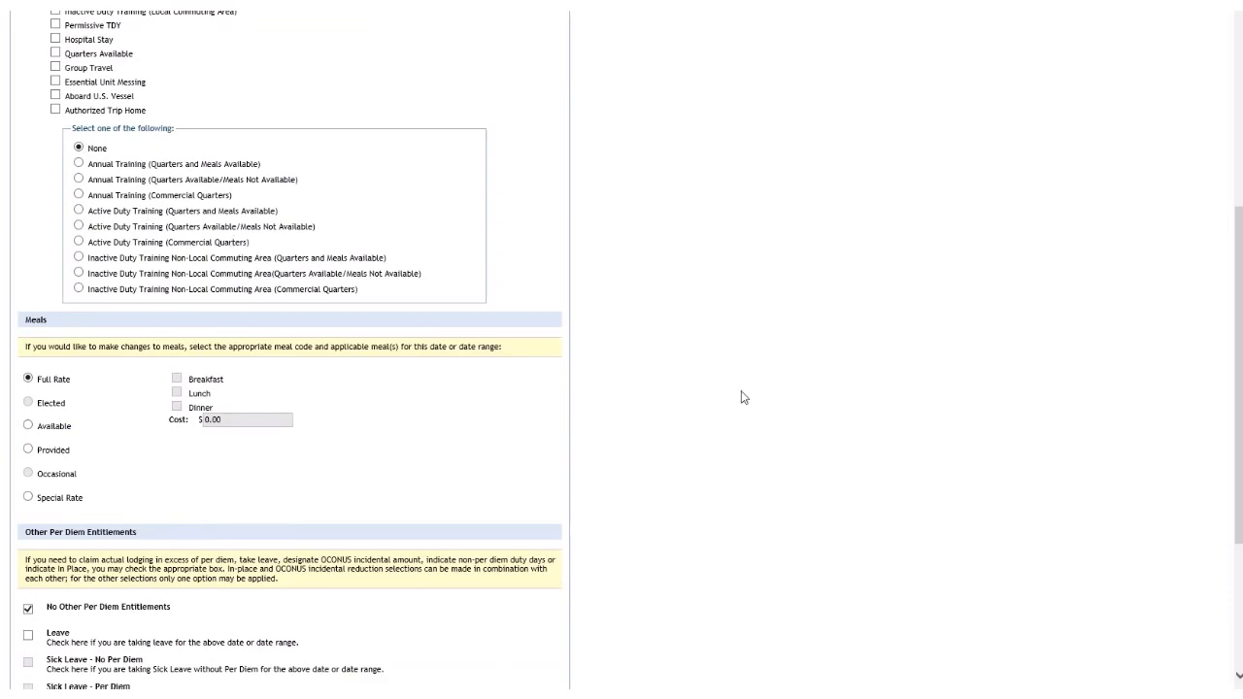
{"action": "scroll", "coordinate": [718, 404], "scroll_direction": "down", "scroll_amount": 3}
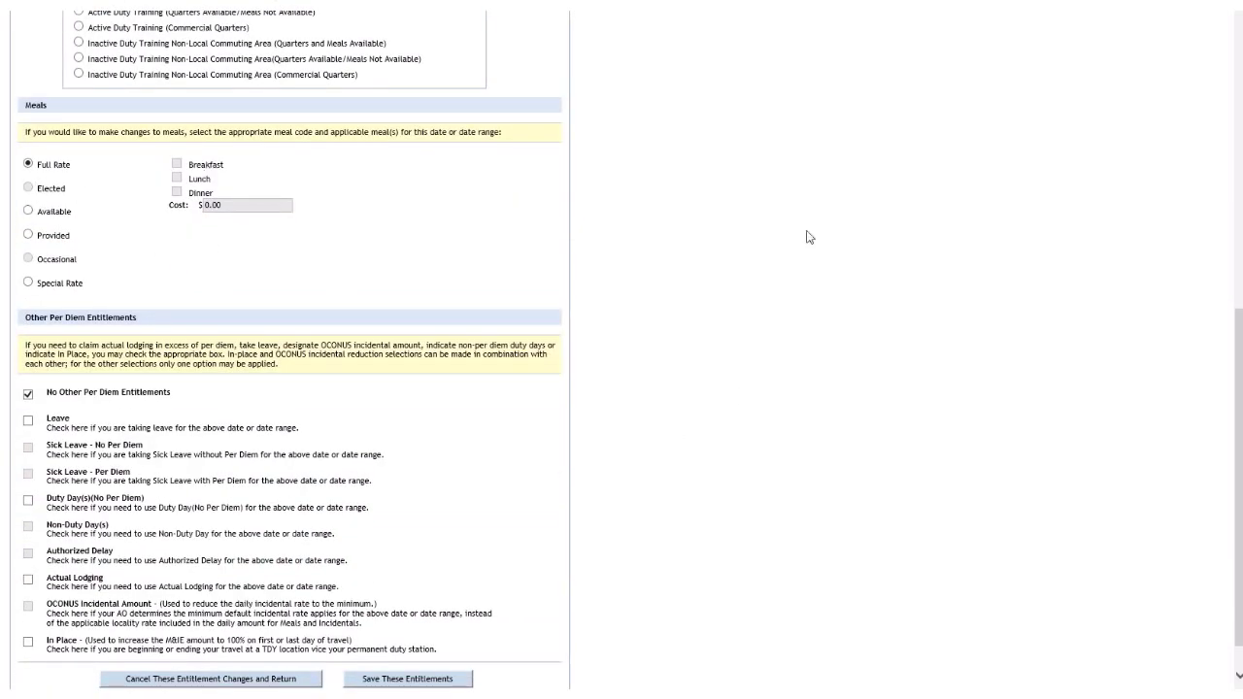
{"action": "scroll", "coordinate": [759, 312], "scroll_direction": "down", "scroll_amount": 1}
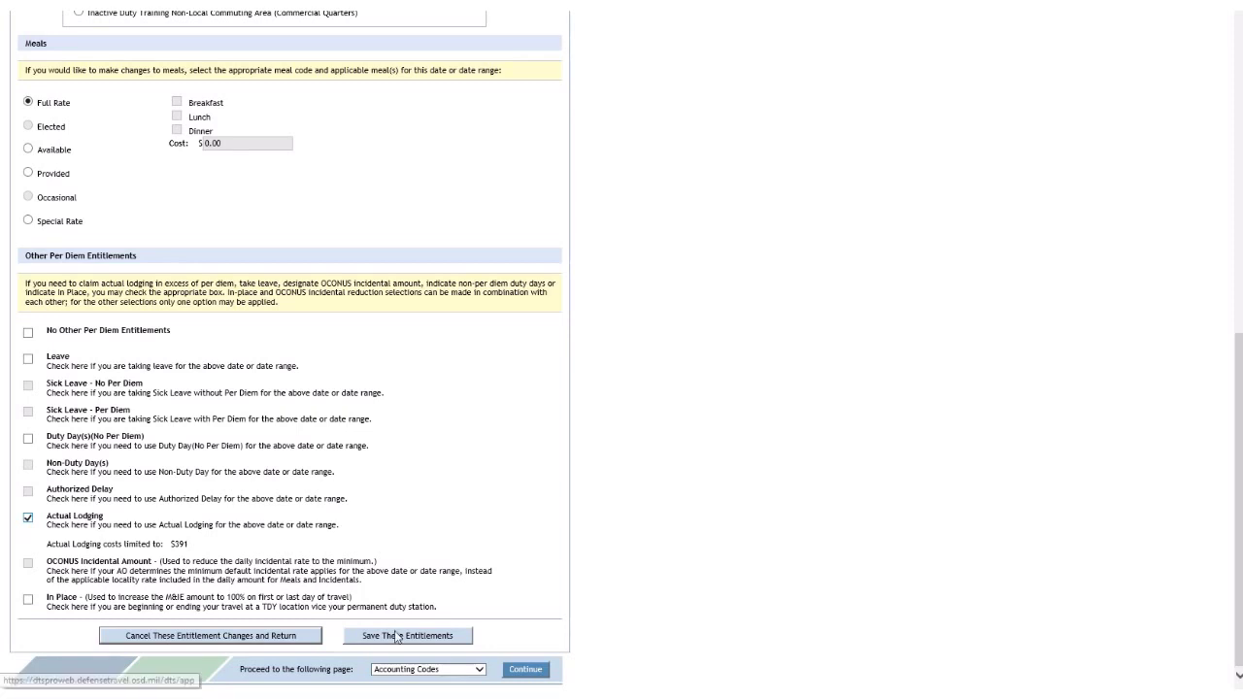
{"action": "left_click", "coordinate": [434, 640]}
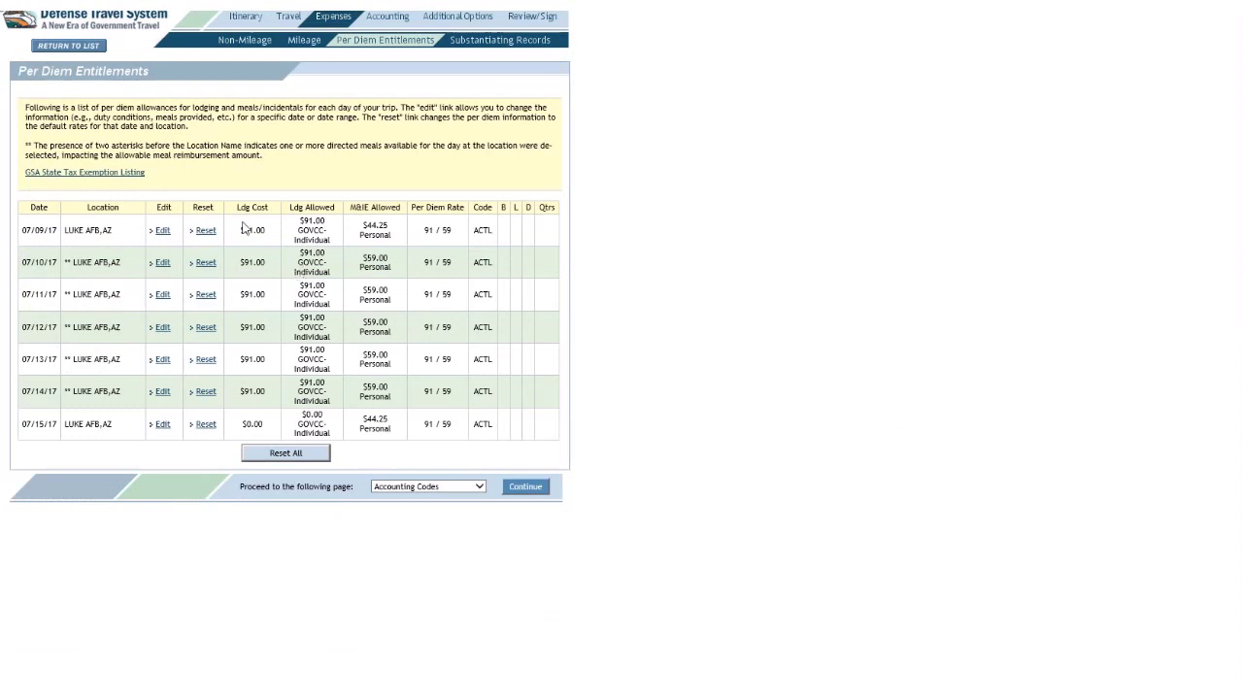
Check the 07/09/17 lodging cost against the updated $91.00 lodging allowed amounts
{"action": "left_click_drag", "start_coordinate": [241, 230], "coordinate": [270, 240]}
{"action": "left_click_drag", "start_coordinate": [300, 220], "coordinate": [319, 222]}
{"action": "left_click_drag", "start_coordinate": [300, 252], "coordinate": [695, 378]}
{"action": "left_click", "coordinate": [688, 373]}
Confirm the ACTL code on each day and choose Preview as the next page
{"action": "left_click_drag", "start_coordinate": [473, 230], "coordinate": [490, 380]}
{"action": "left_click", "coordinate": [492, 369]}
{"action": "left_click", "coordinate": [480, 488]}
{"action": "left_click", "coordinate": [460, 549]}
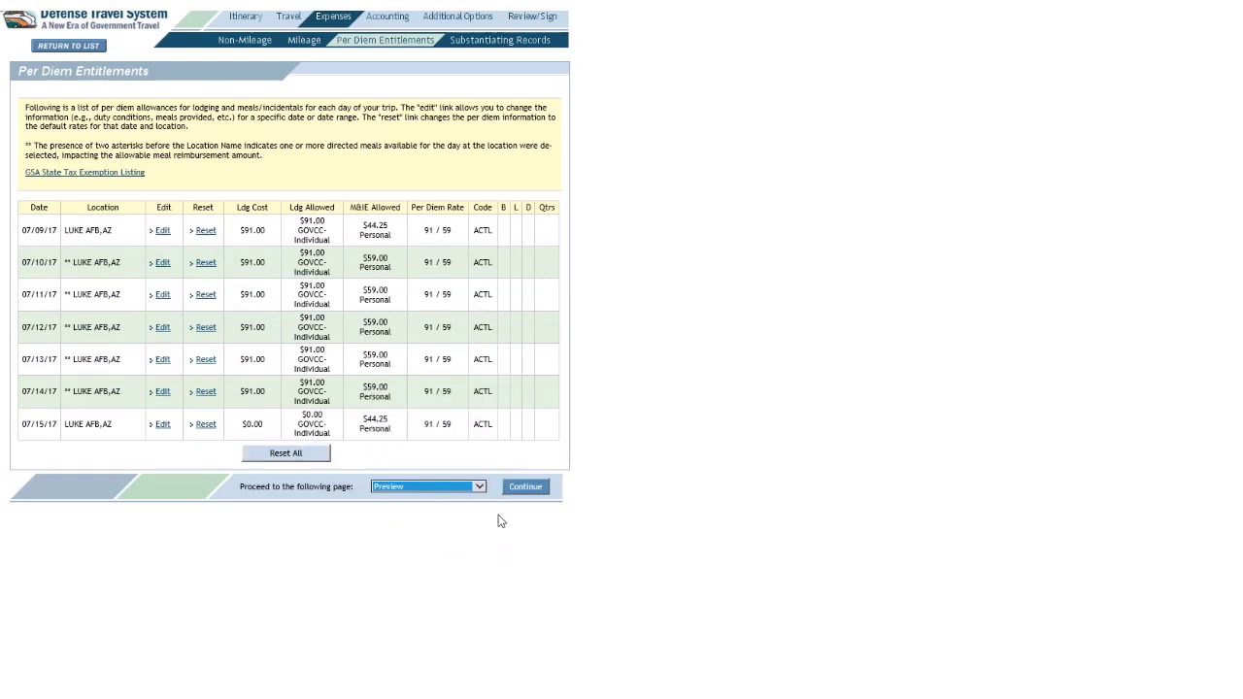
Continue to the trip preview and check the new $546.00 lodging total
{"action": "left_click", "coordinate": [529, 485]}
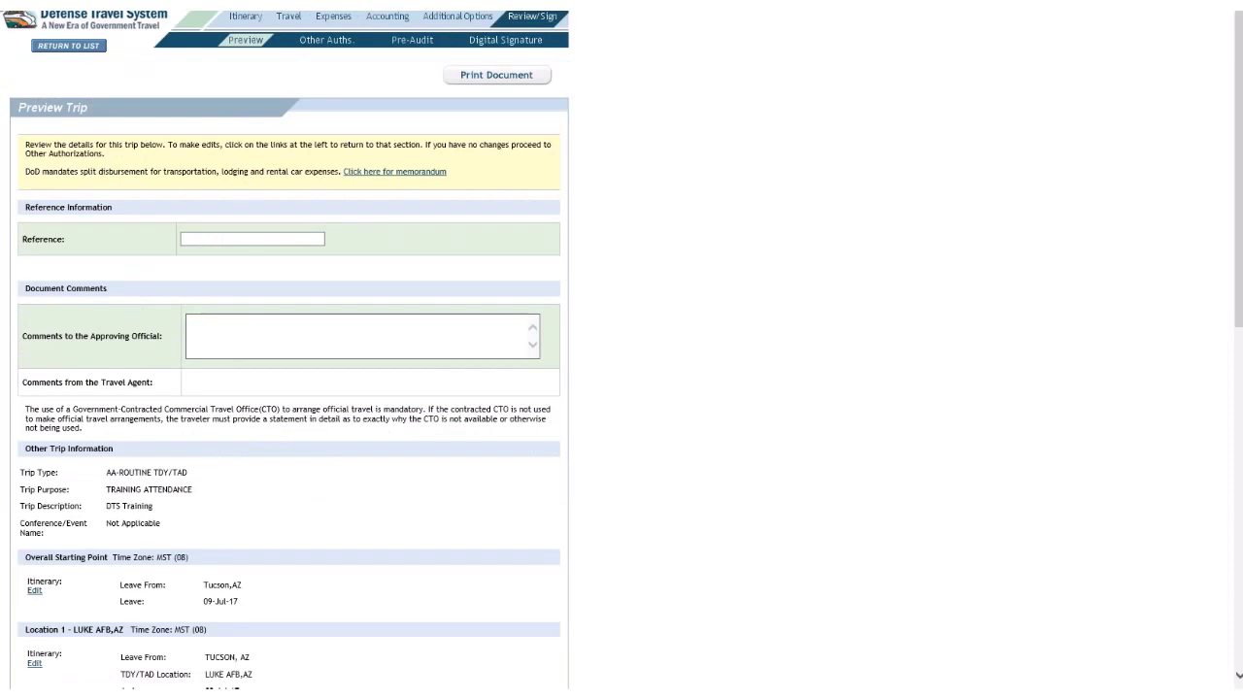
{"action": "left_click_drag", "start_coordinate": [1239, 262], "coordinate": [1239, 589]}
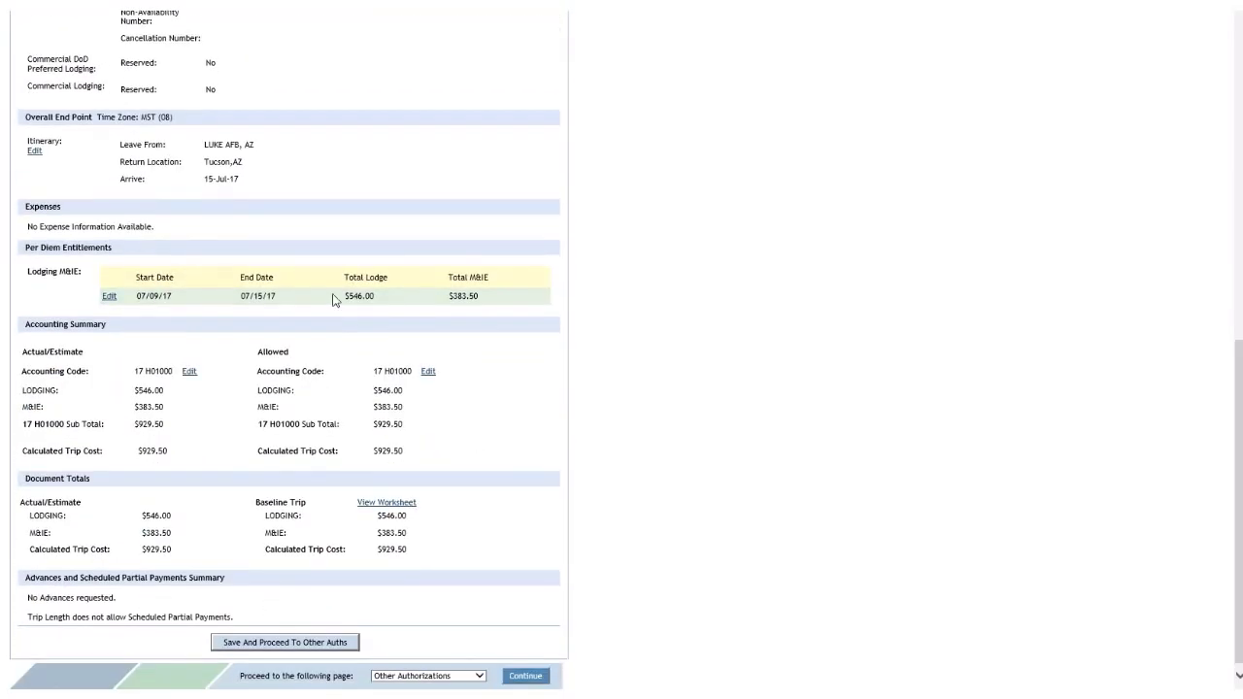
{"action": "left_click_drag", "start_coordinate": [345, 278], "coordinate": [373, 293]}
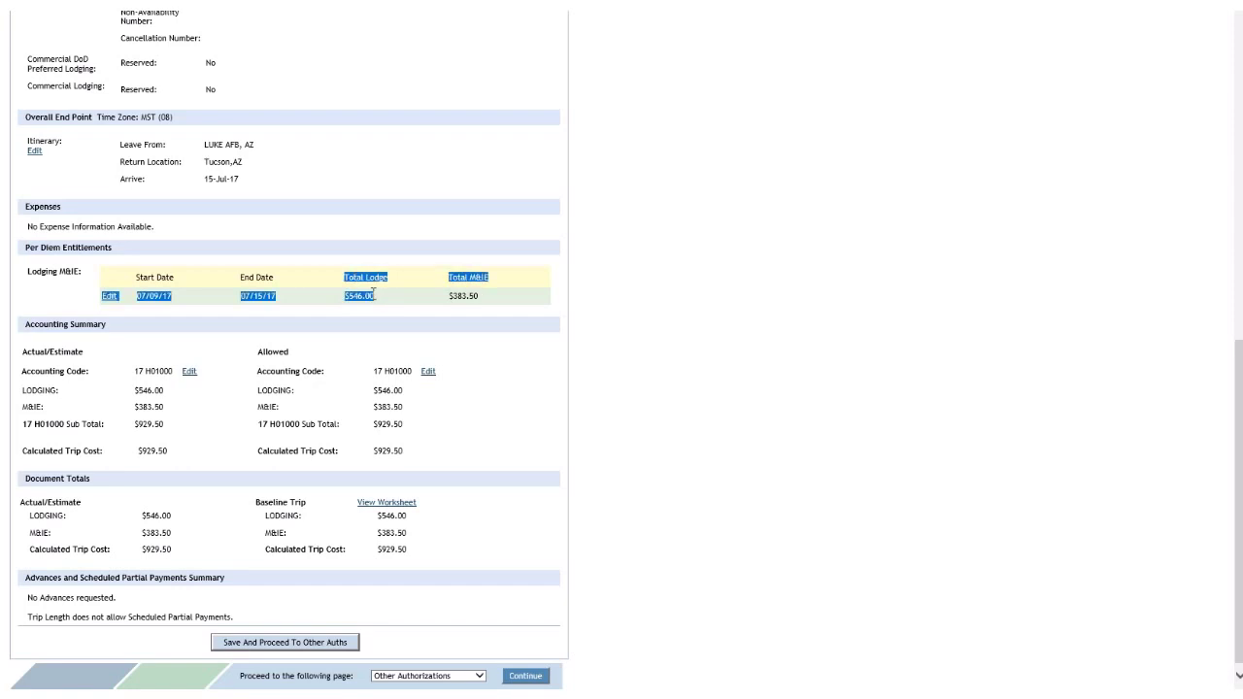
{"action": "left_click", "coordinate": [624, 320]}
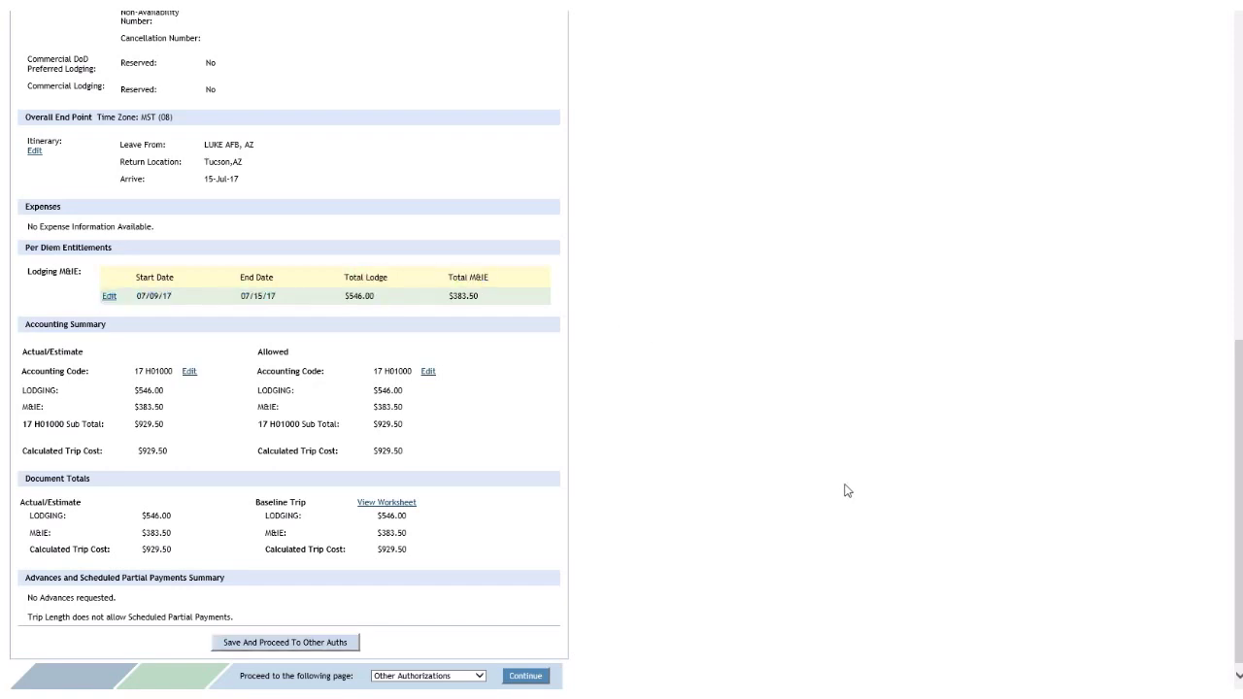